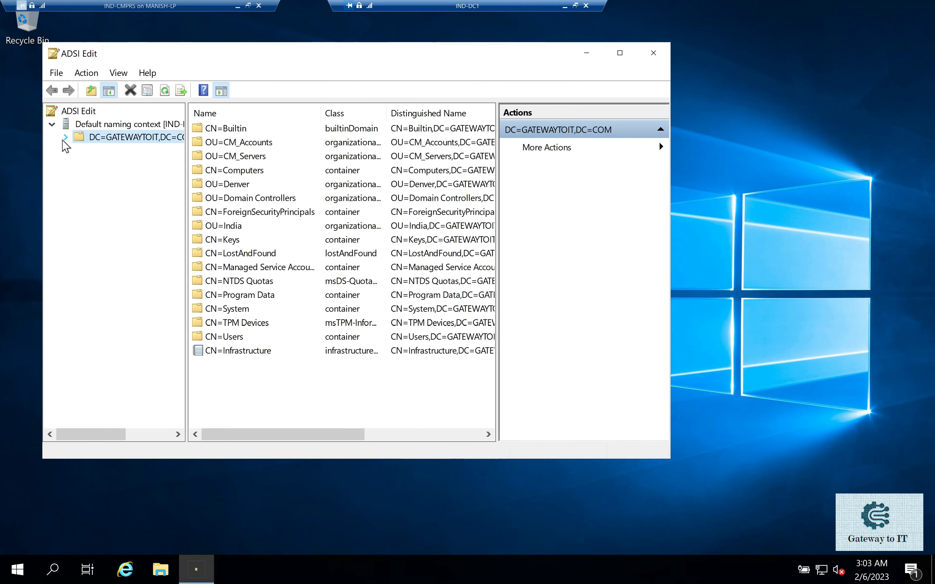
- Expand the GATEWAYTOIT domain, open the CN=System container and select CN=System Management inside it
click(65, 137)
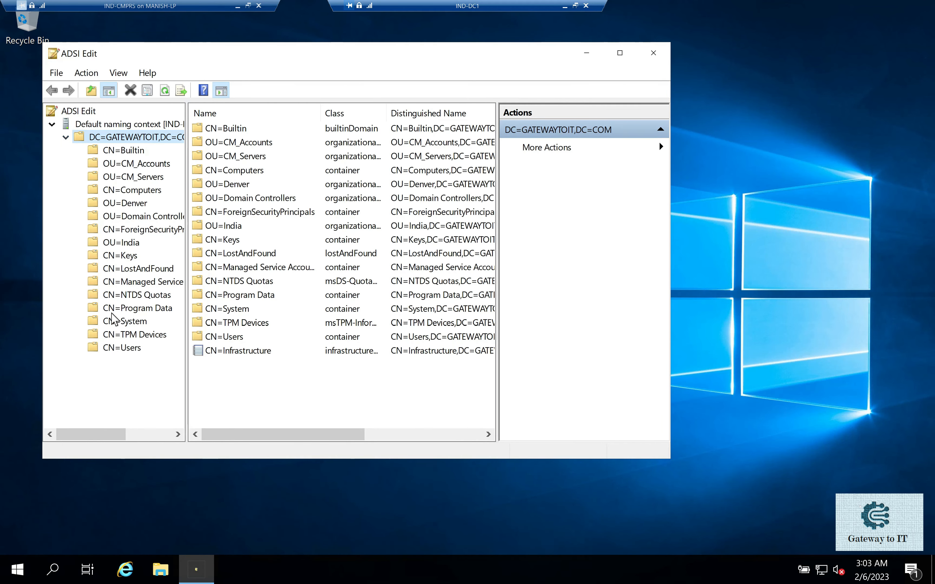
double_click(131, 323)
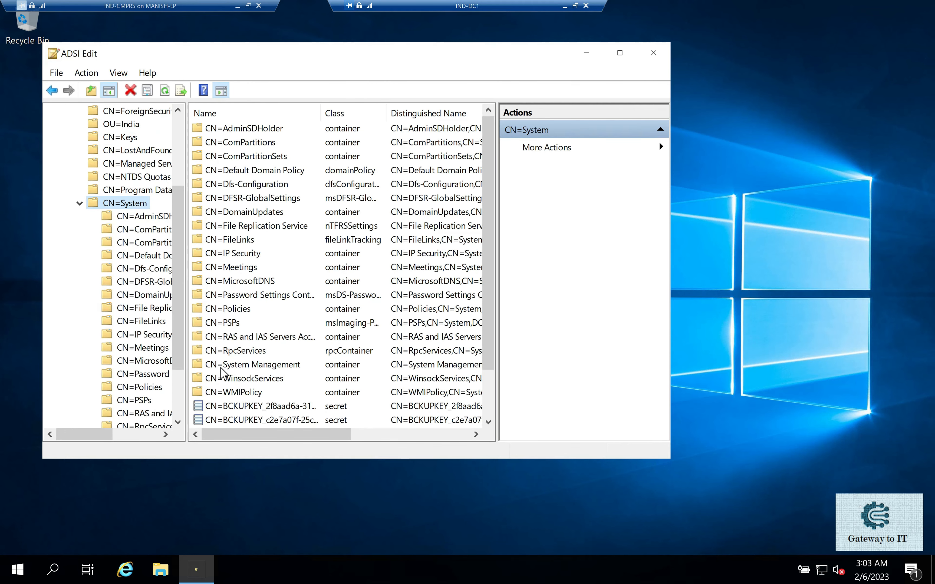
click(249, 365)
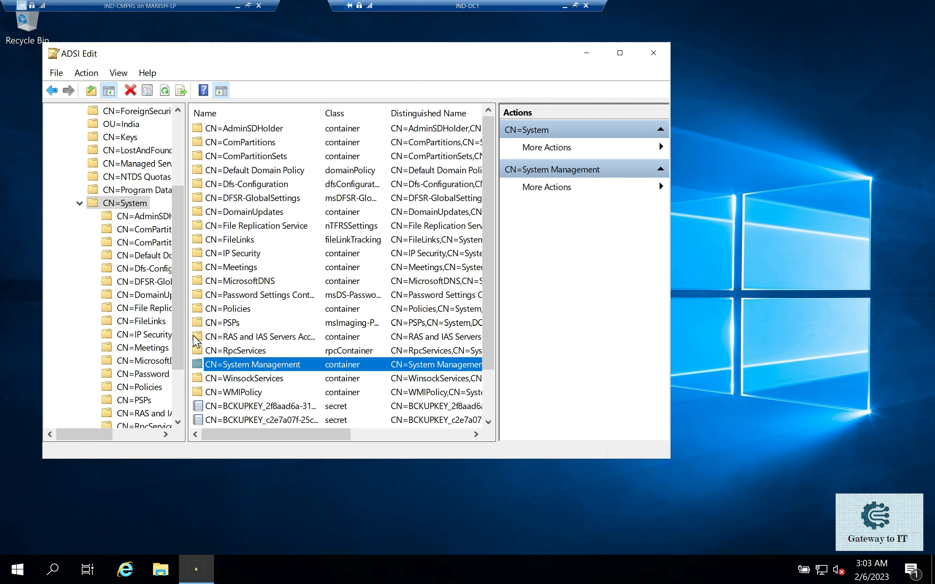
right_click(122, 204)
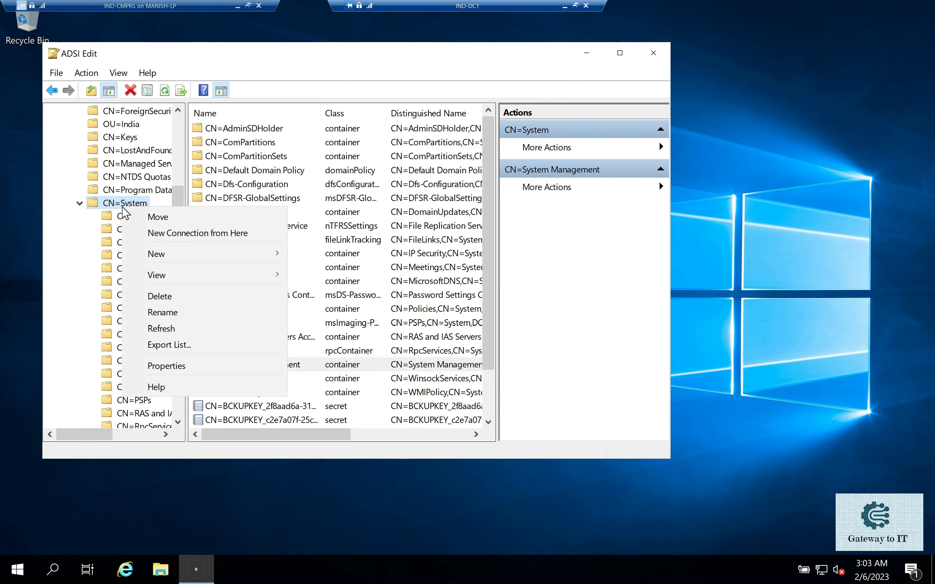
mouse_move(188, 264)
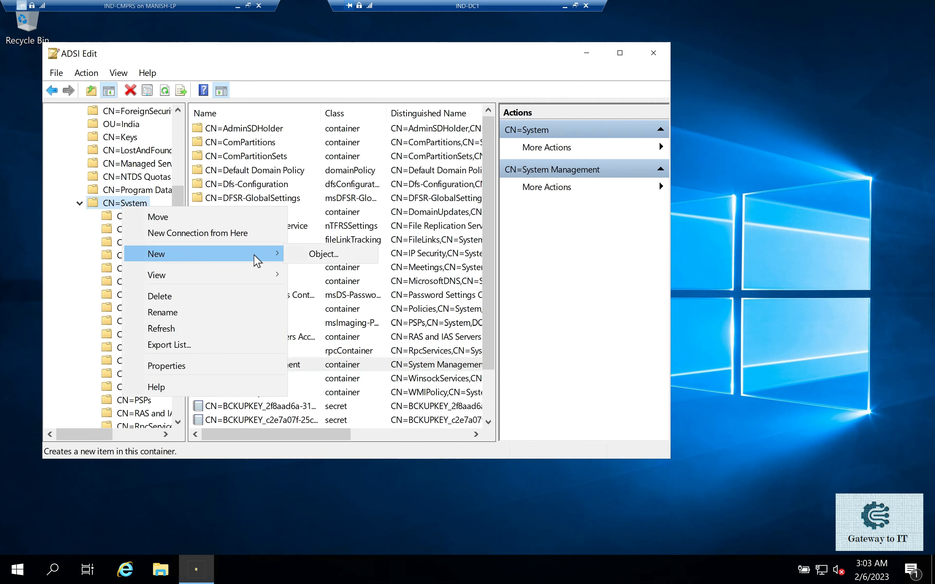
click(323, 254)
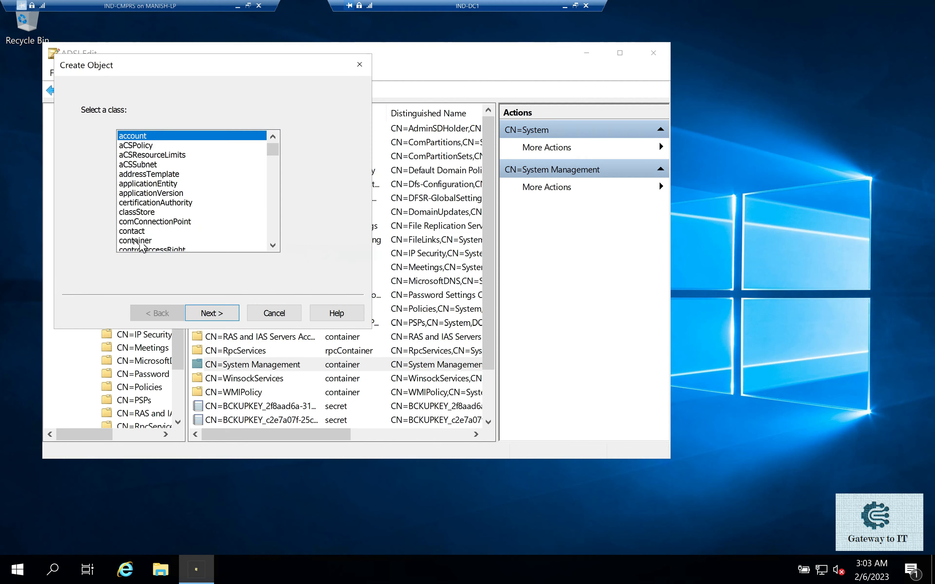
click(122, 241)
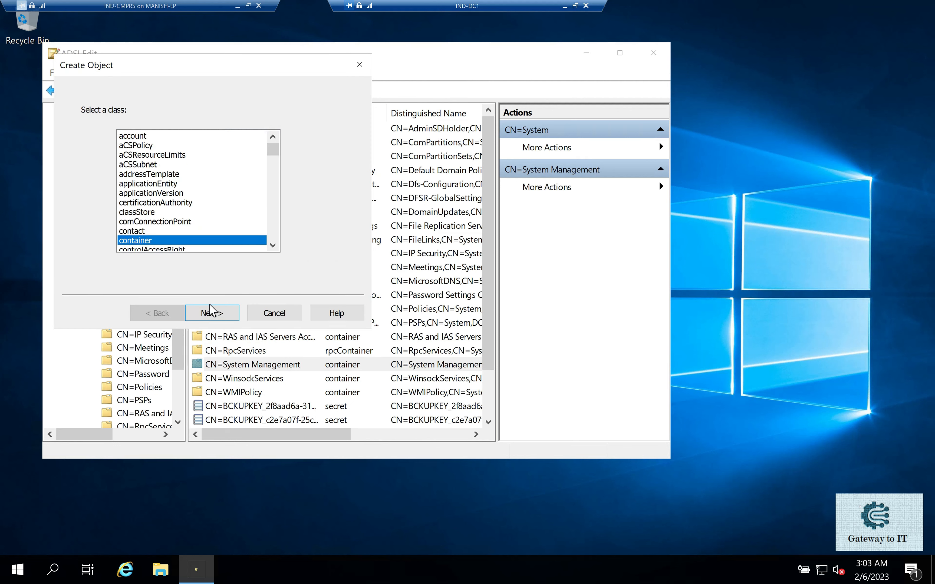
click(210, 313)
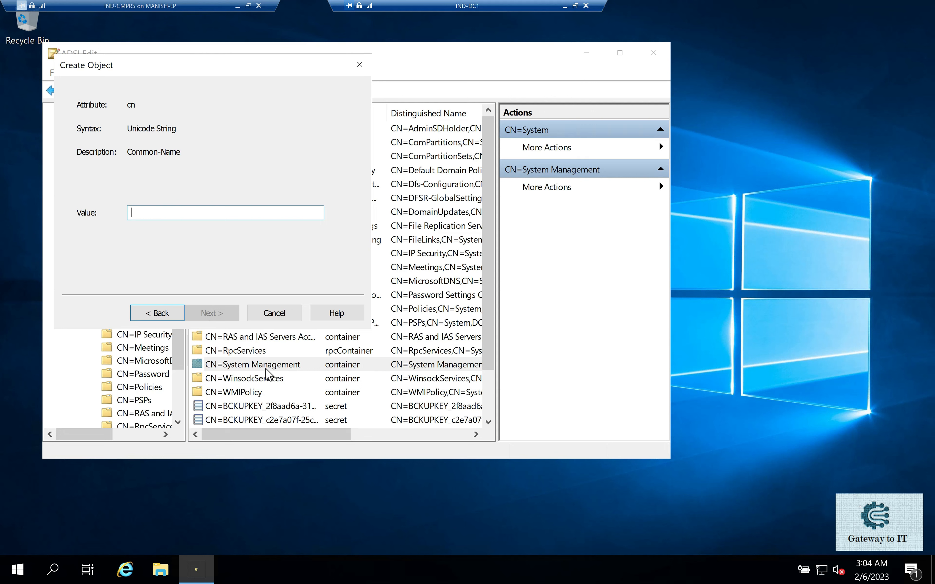
click(360, 67)
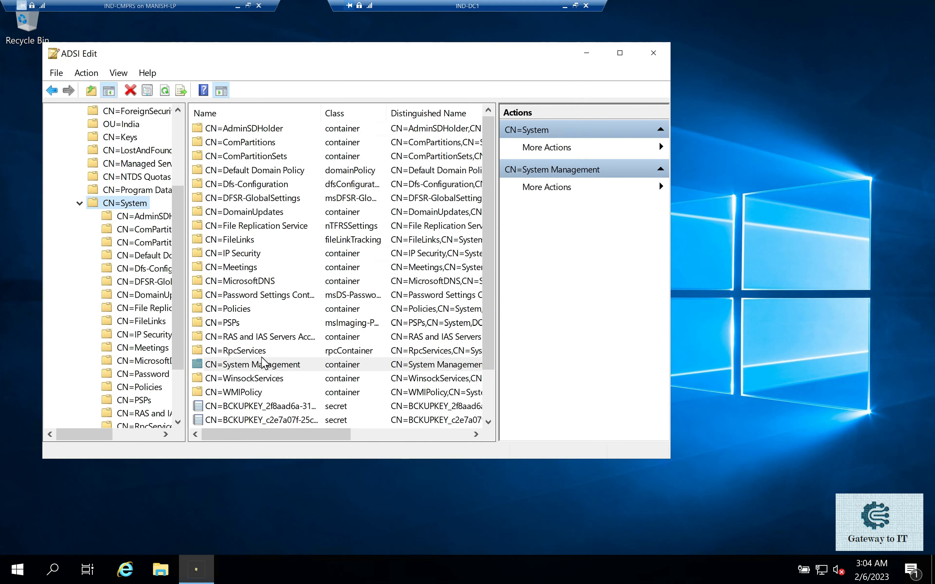
- Open the security properties of CN=System Management and check the permissions of the IND-CMPRS$ computer account
right_click(256, 365)
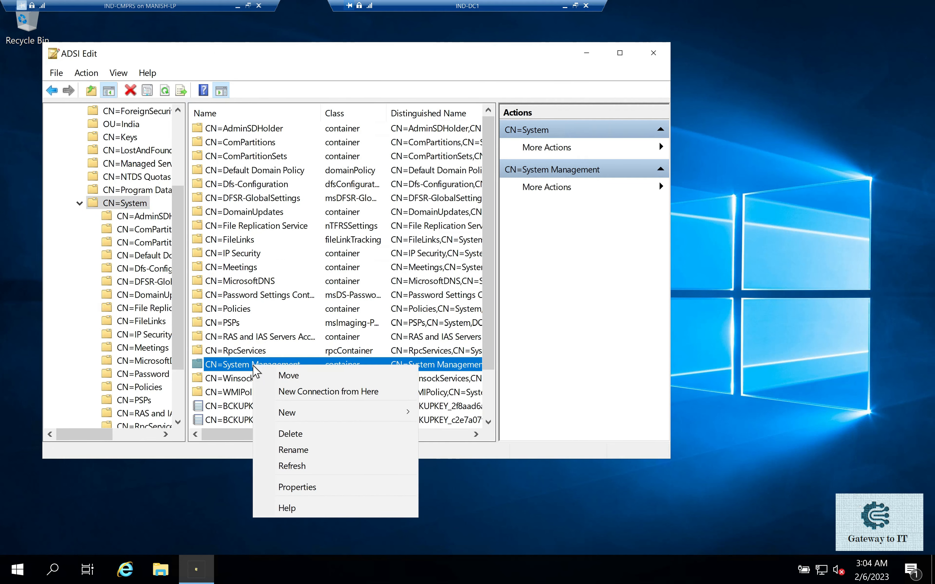
click(291, 487)
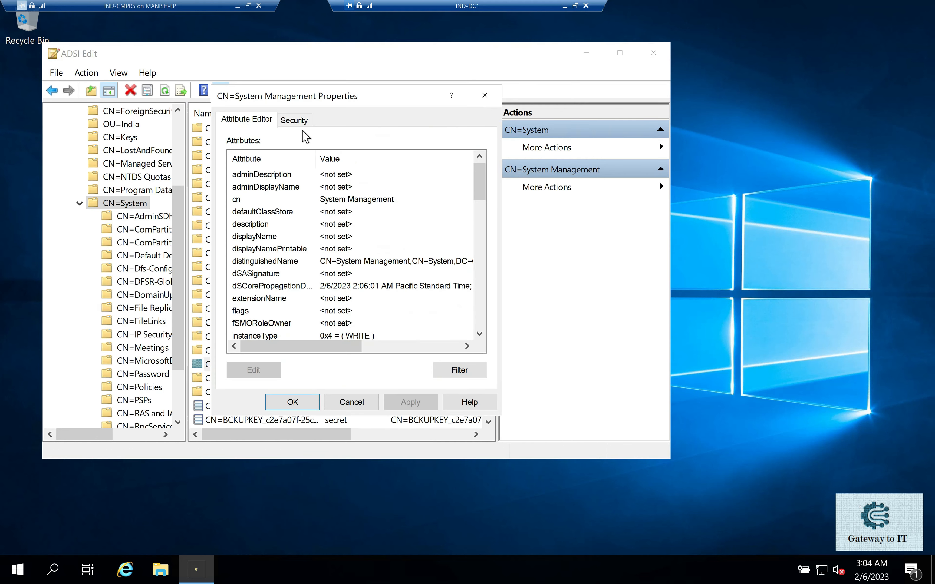
click(293, 121)
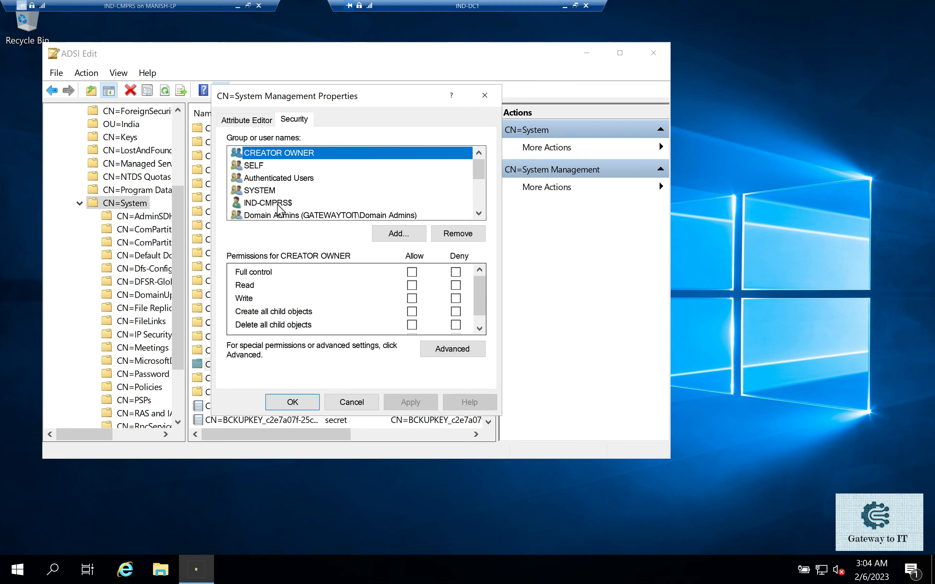
click(279, 204)
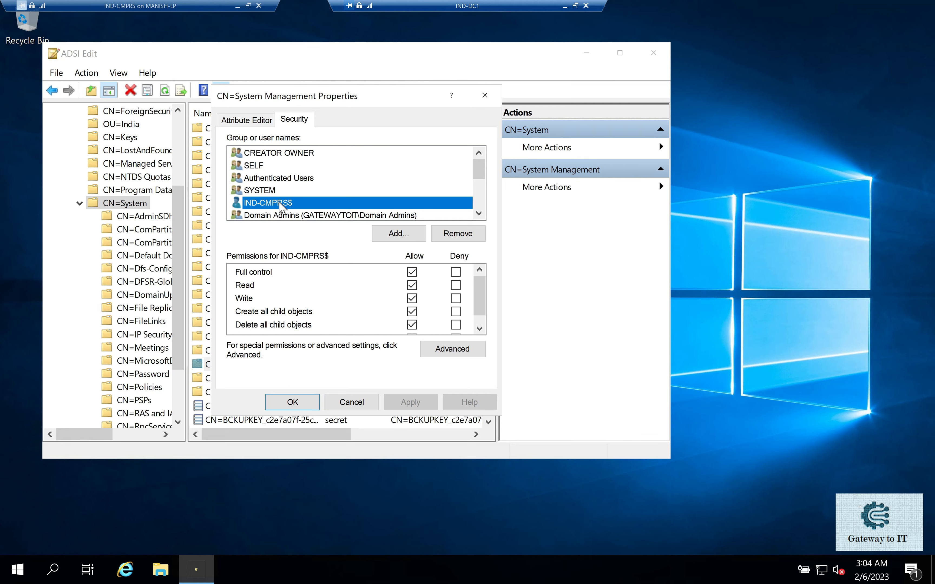
click(413, 326)
- Start adding a principal to the System Management permissions and examine the Computers object type without changing the selectable types
click(402, 234)
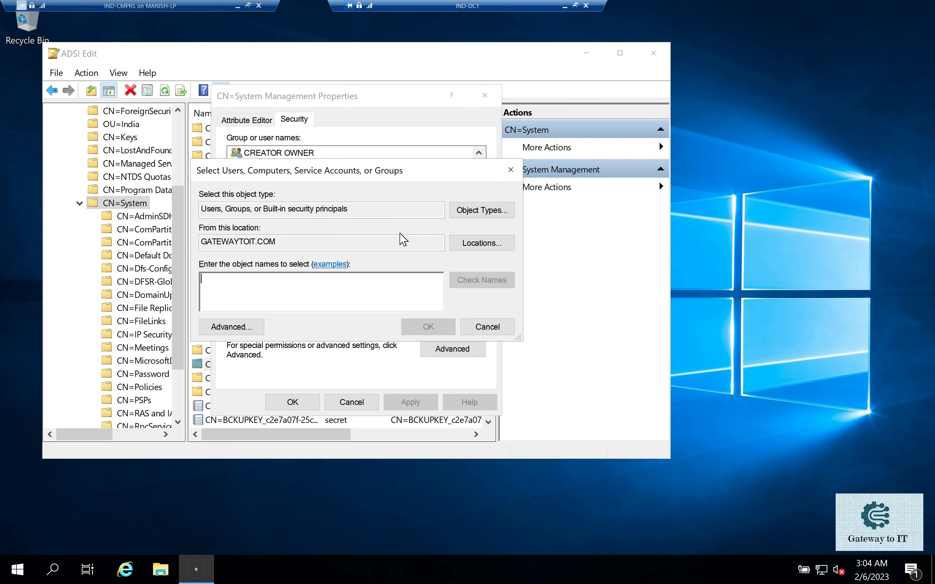
click(480, 211)
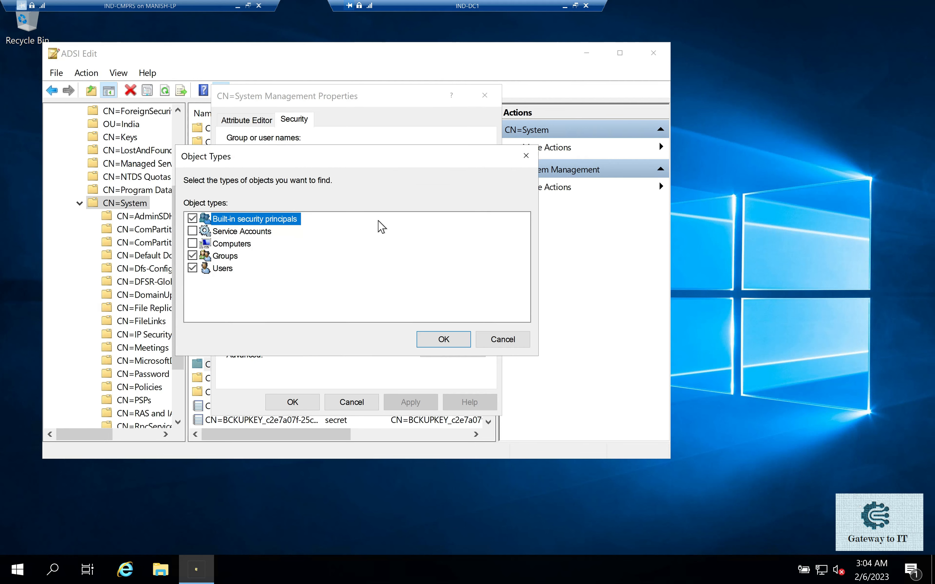
click(223, 245)
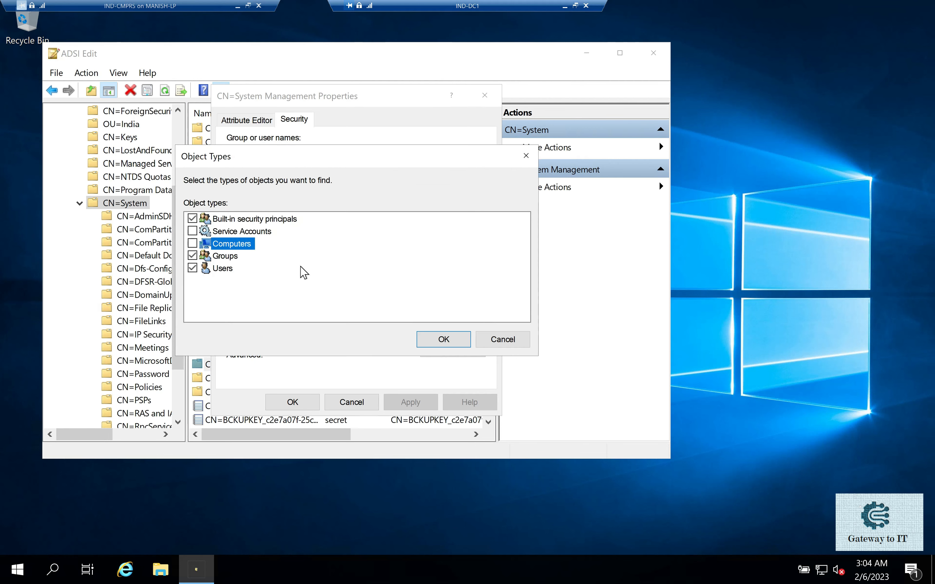
click(502, 340)
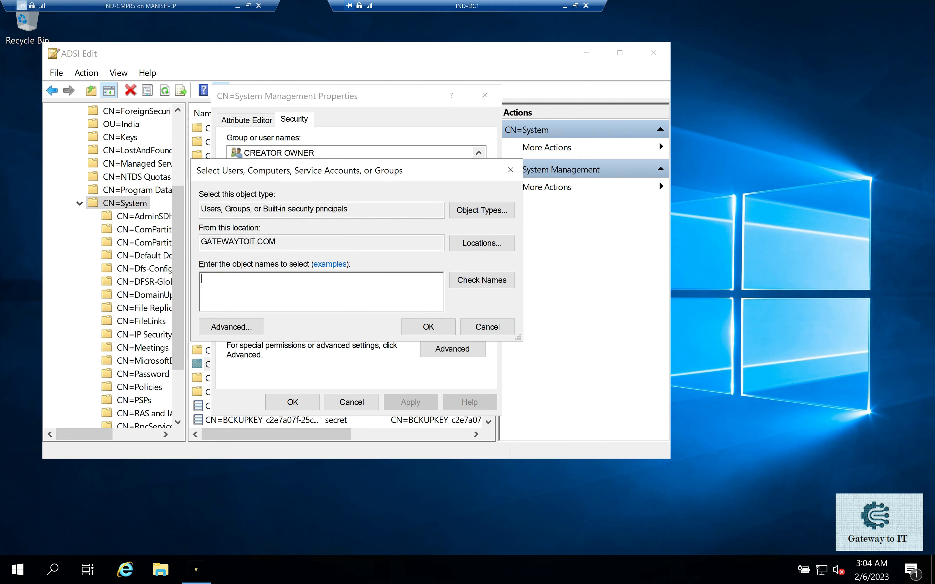
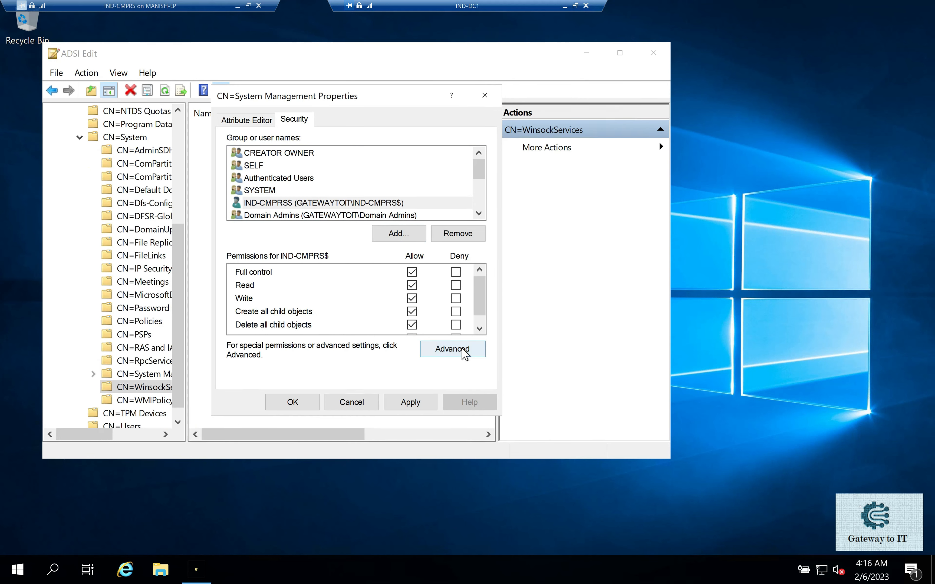
- Check the inheritance scope of the IND-CMPRS$ permission entry in System Management's advanced security settings, then close the container's properties
click(452, 349)
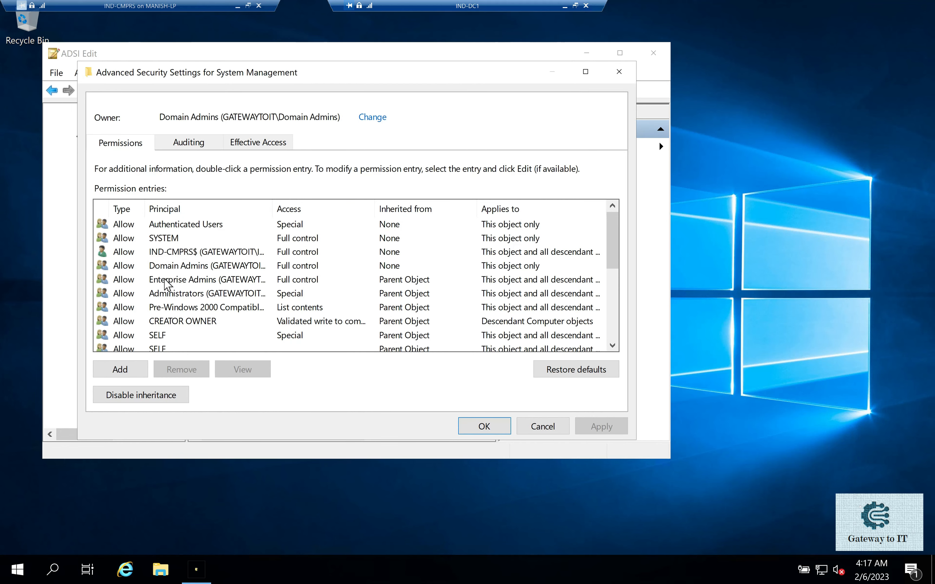
click(184, 254)
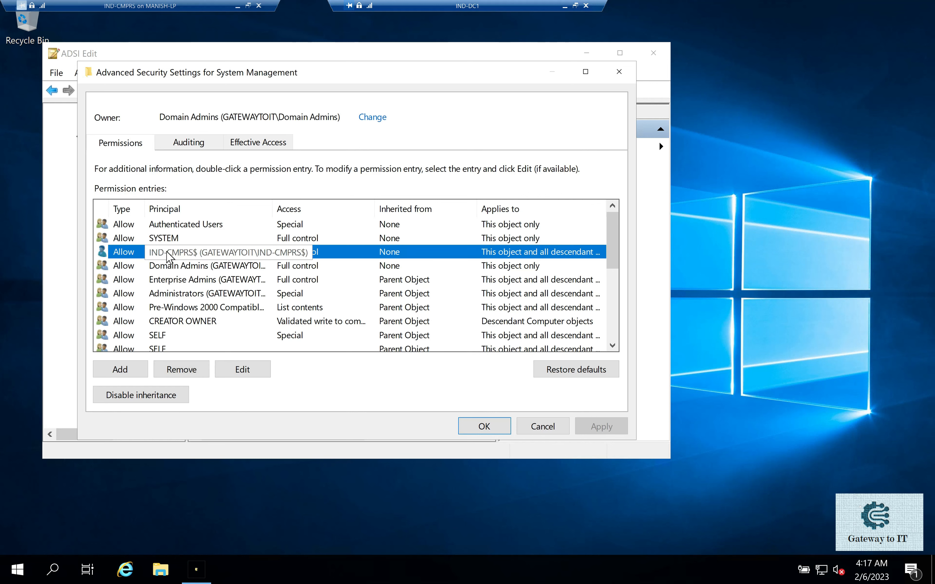
click(248, 370)
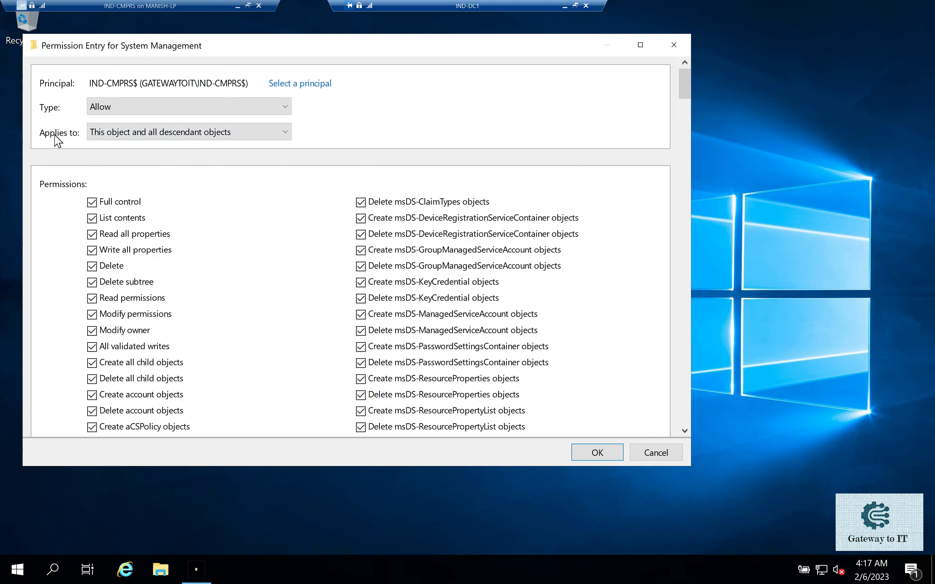
click(130, 132)
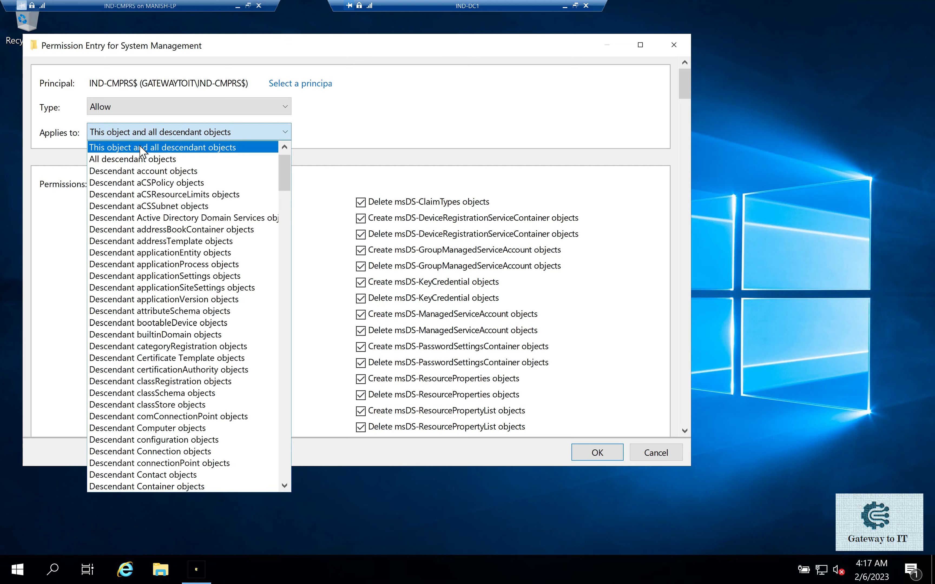
click(388, 124)
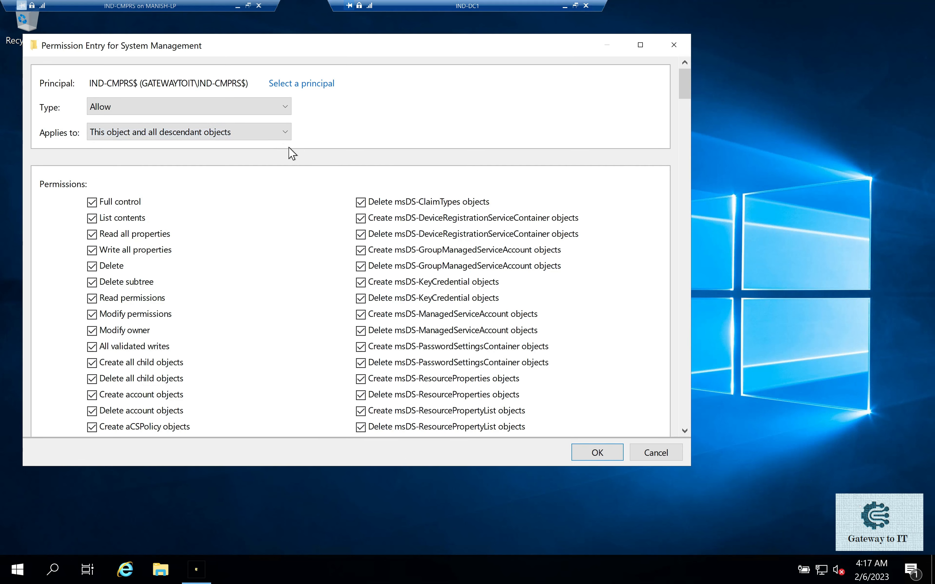
click(603, 460)
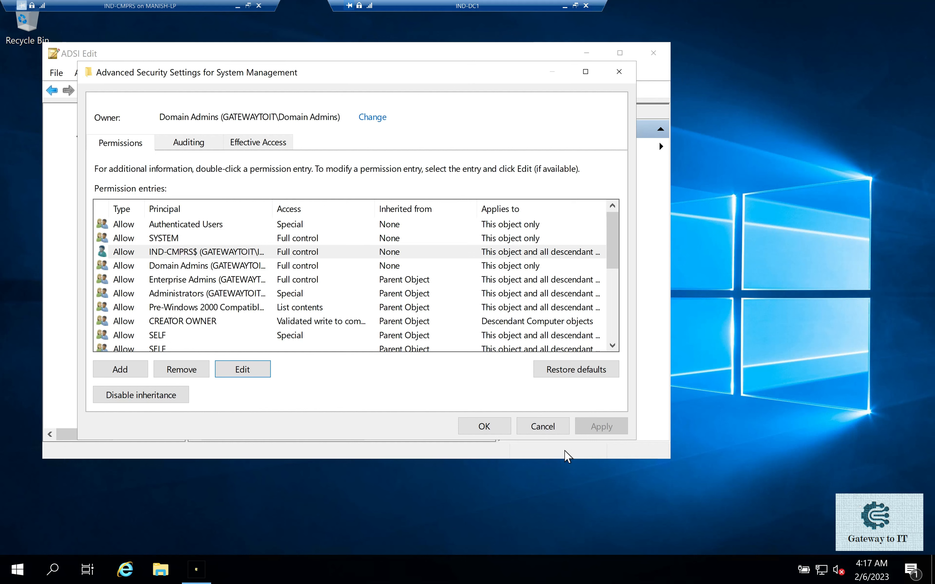
click(486, 433)
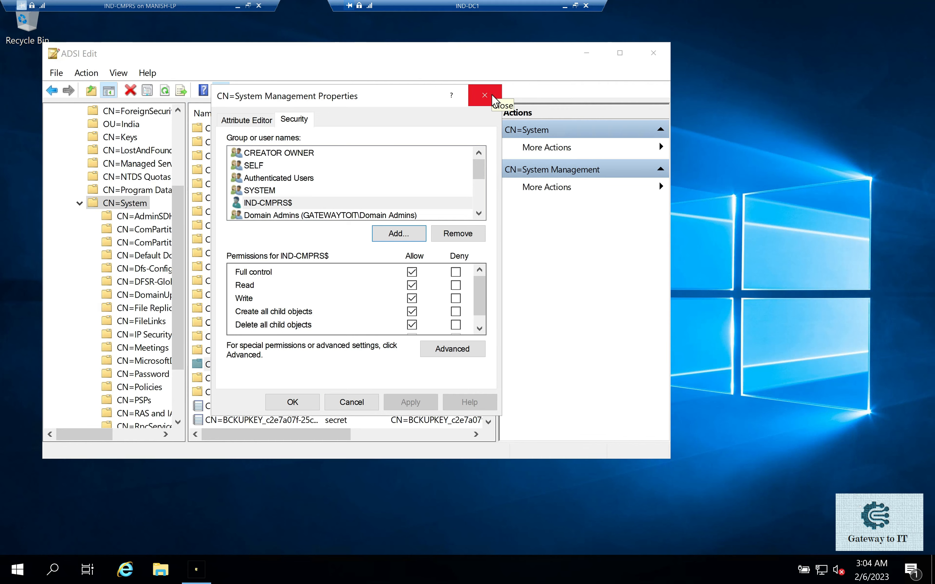
click(485, 95)
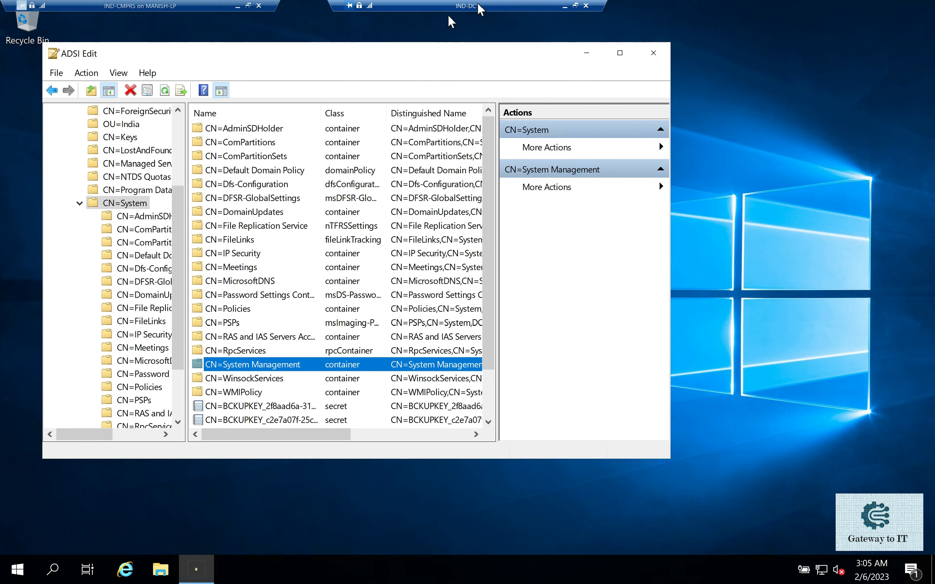
- Switch to the IND-CMPRS server session and copy the path of the Microsoft Configuration Manager\bin\X64 folder in File Explorer
click(565, 6)
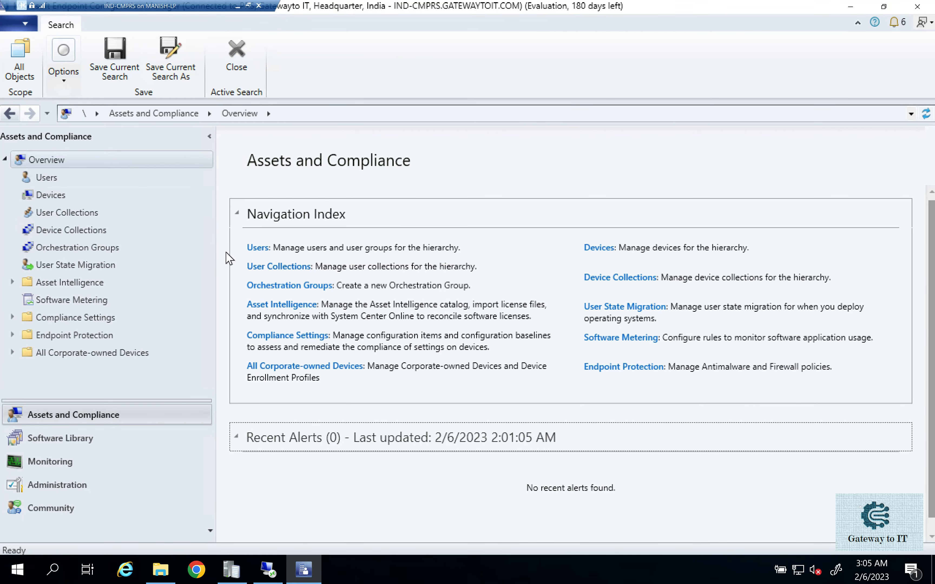
click(160, 571)
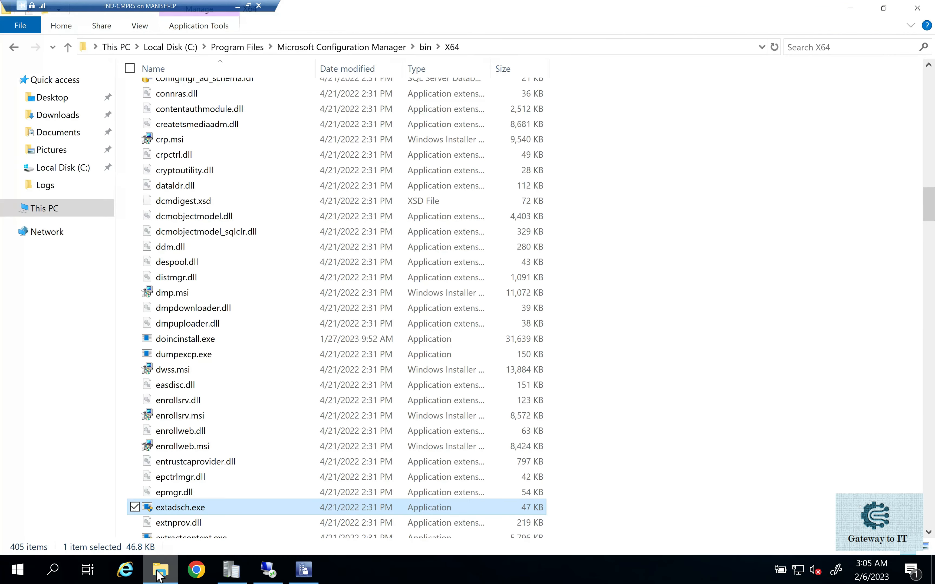
click(470, 47)
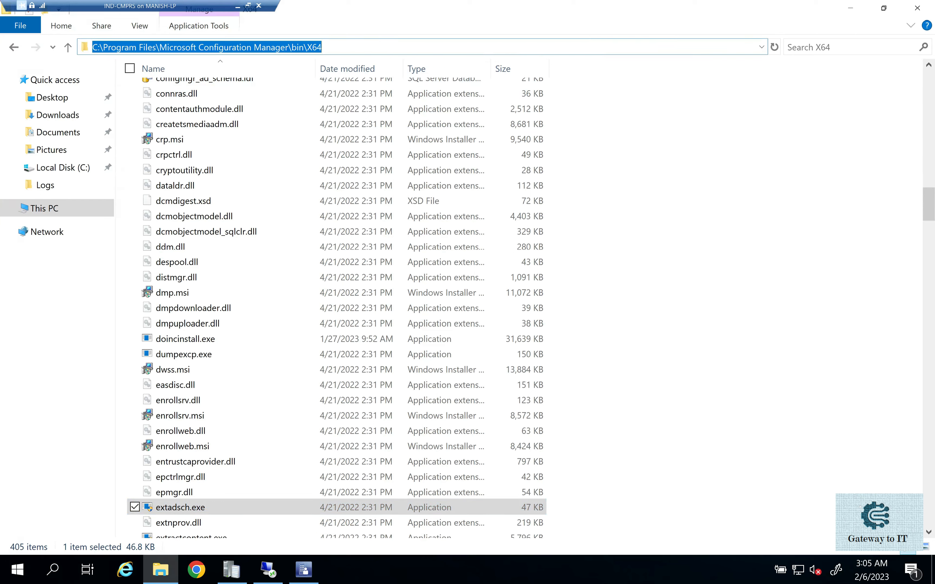
drag(159, 47, 317, 47)
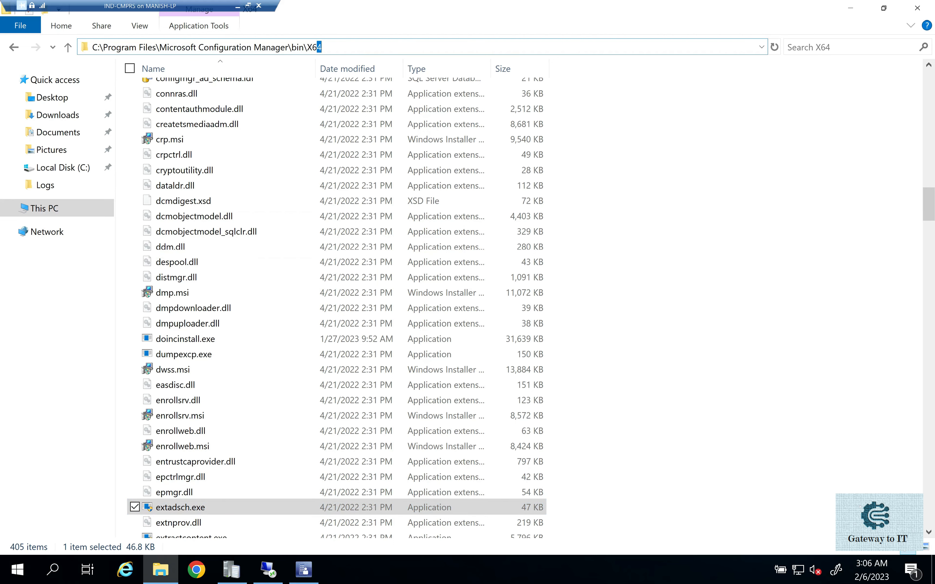
click(322, 47)
key(cmd+c)
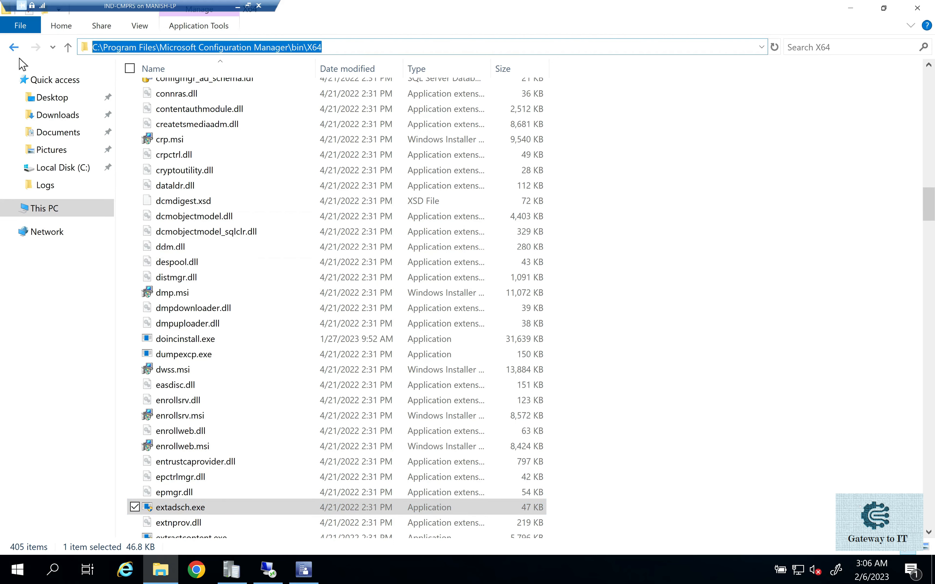
- Search for cmd and open the file location of the Command Prompt shortcut
click(28, 579)
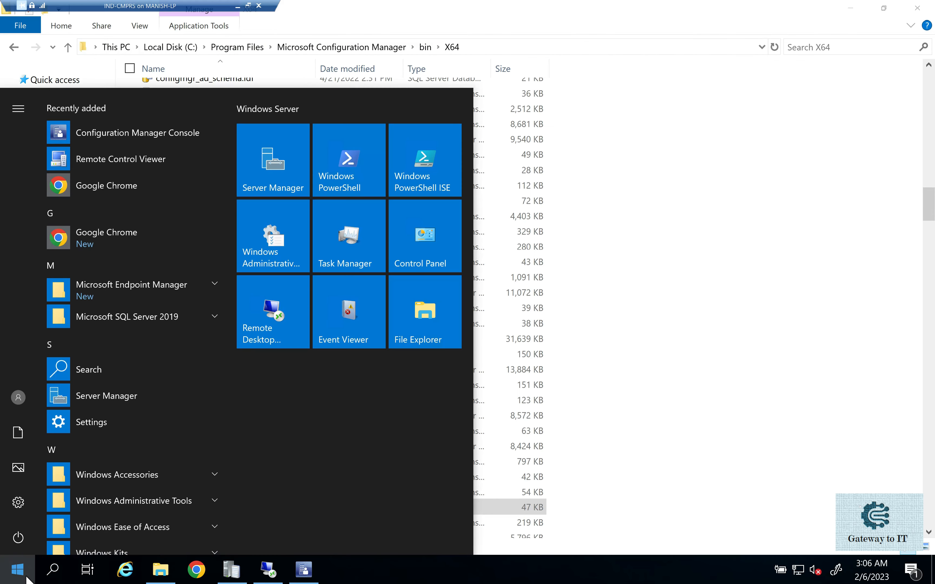
text(cmd)
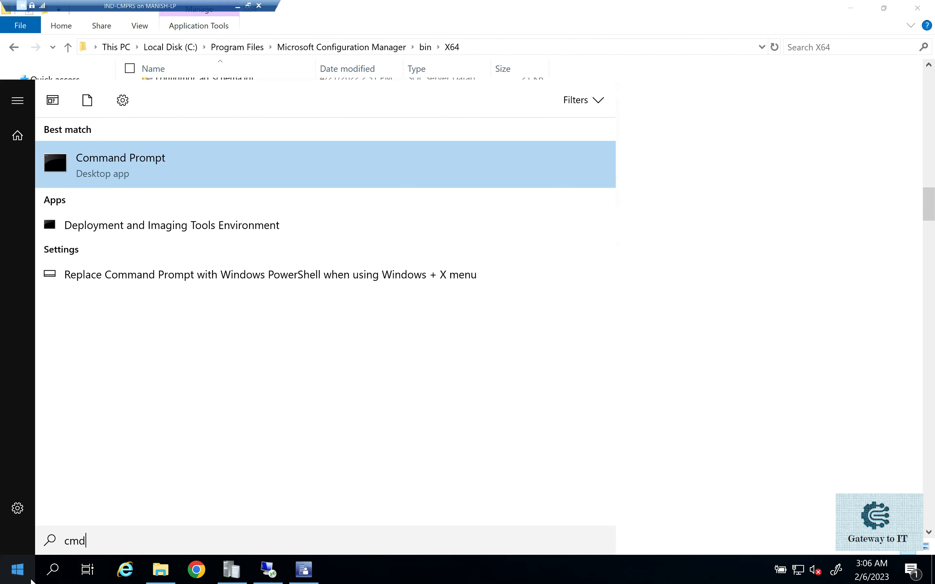
right_click(110, 173)
key(Escape)
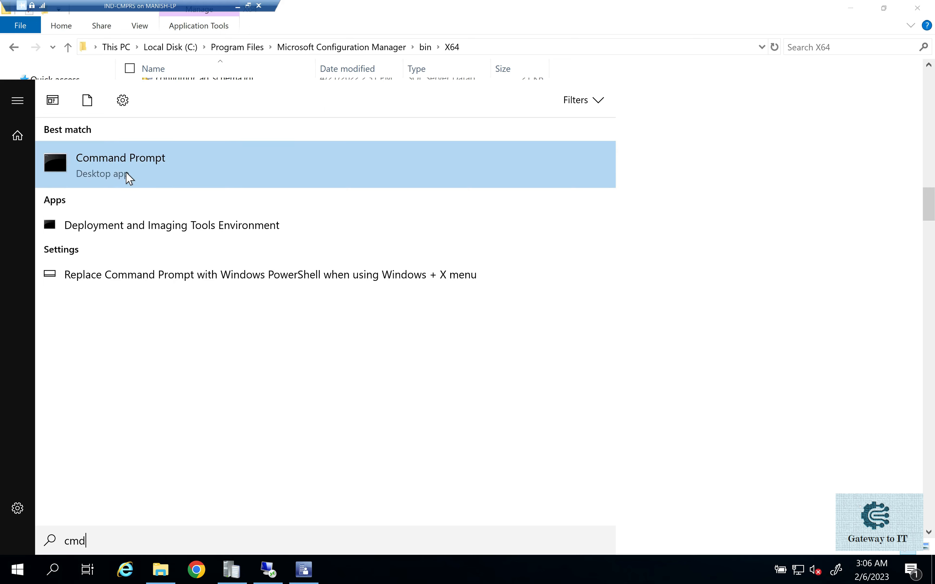
right_click(168, 163)
key(Escape)
right_click(168, 163)
key(Escape)
right_click(126, 182)
click(172, 244)
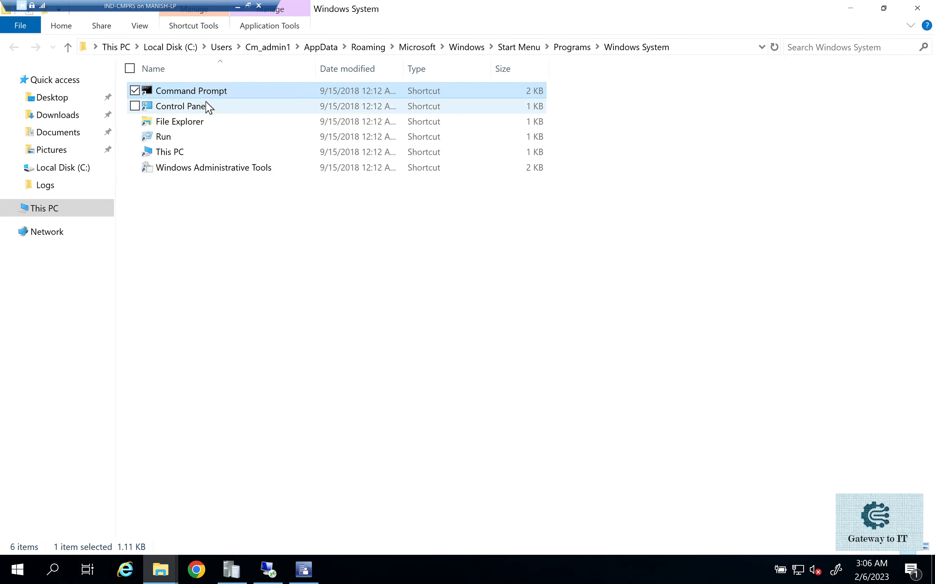
- Run Command Prompt as a different user, entering Administrator as the user name and the account password
right_click(205, 93)
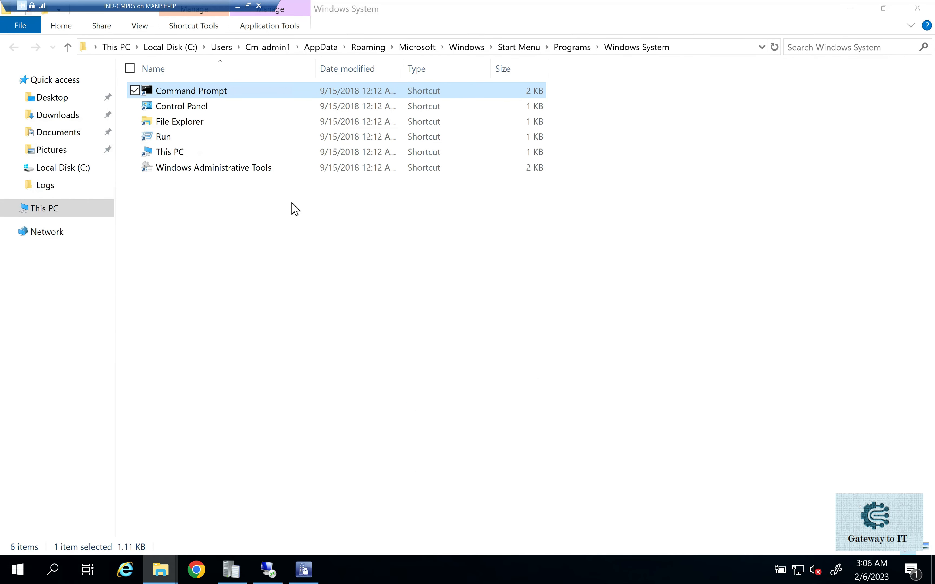
text(A)
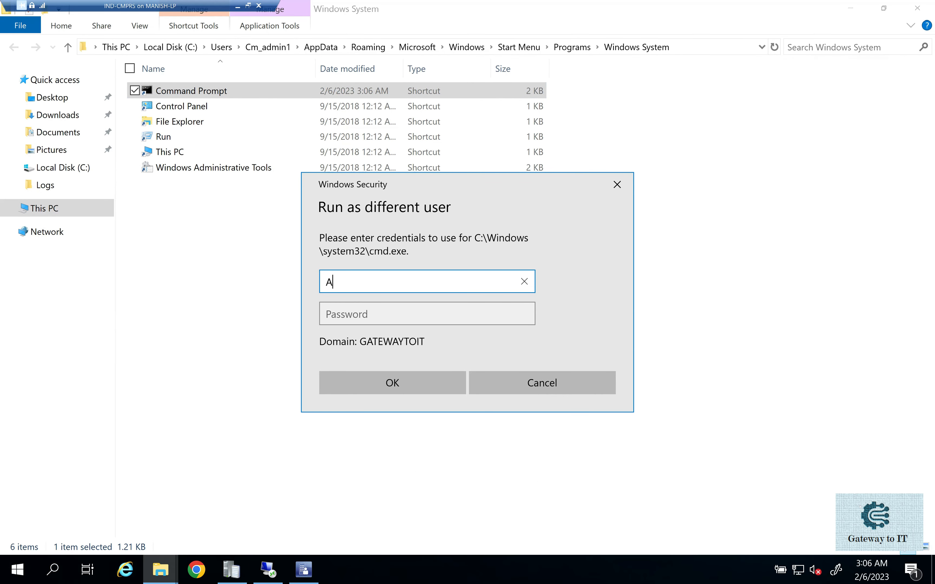
text(dministrator)
key(Tab)
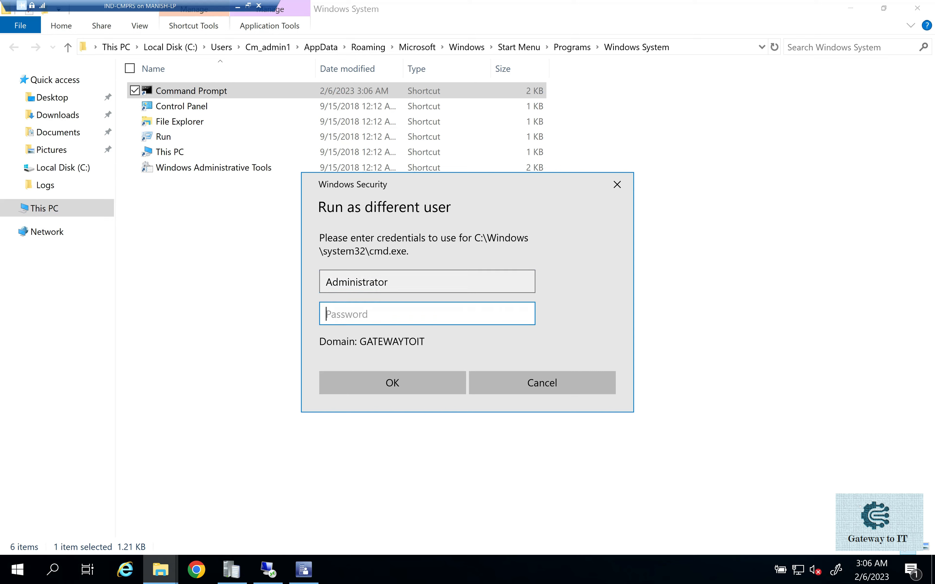
text(••••••••)
key(Return)
- Change the working directory to the drive root and from there to C:\Program Files\Microsoft Configuration Manager\bin\X64
text(cd)
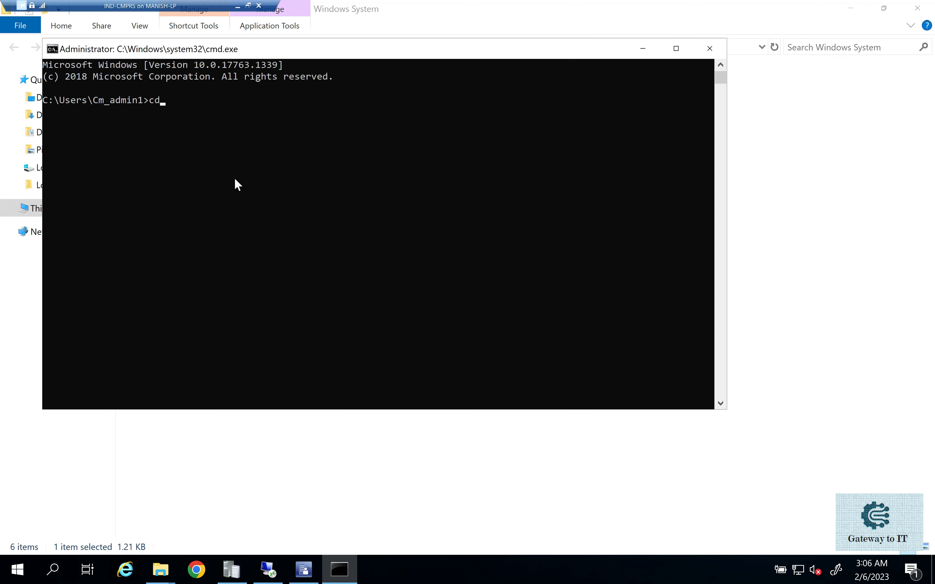
text(\)
key(Return)
right_click(236, 178)
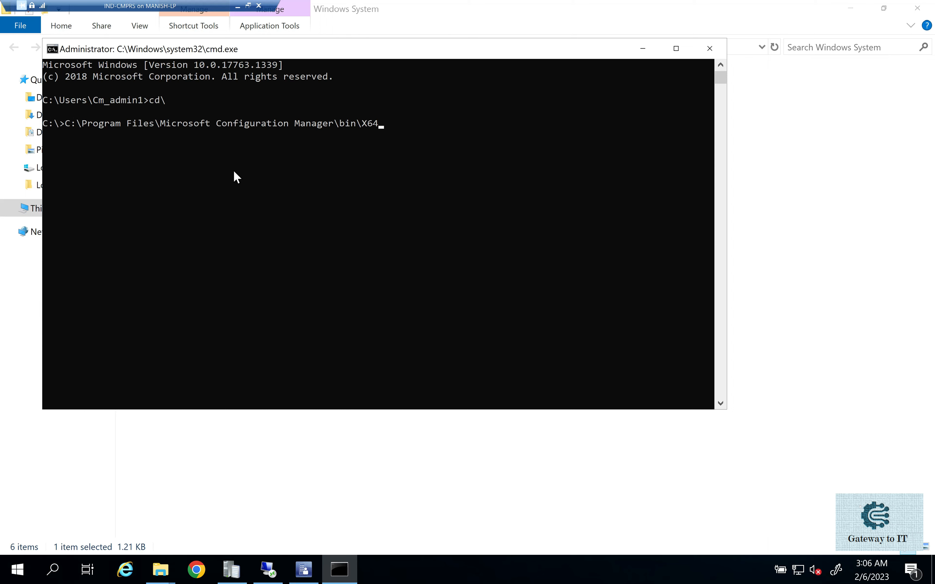
key(Home)
text(cd)
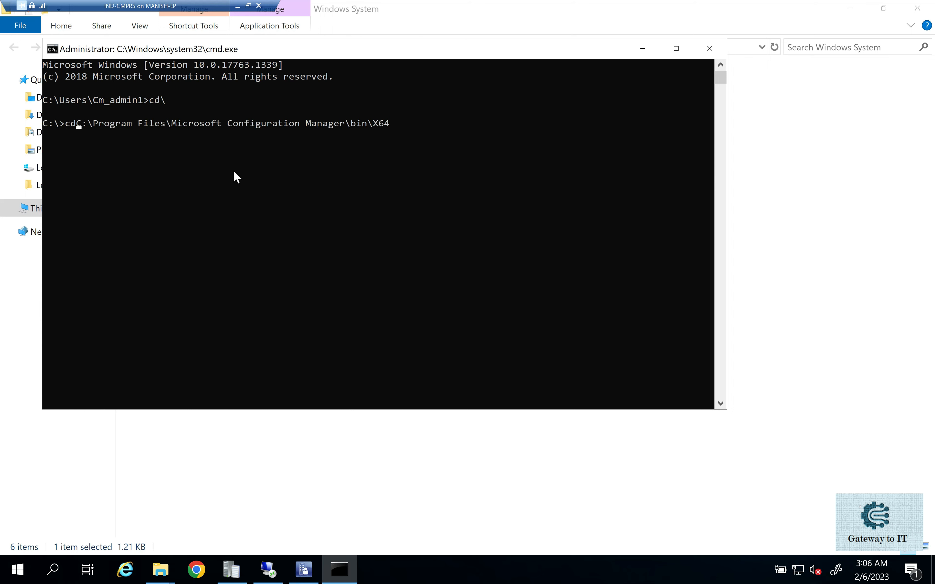
key(Return)
- Run extadsch.exe to extend the Active Directory schema and review the result messages
text(extadsch.exe)
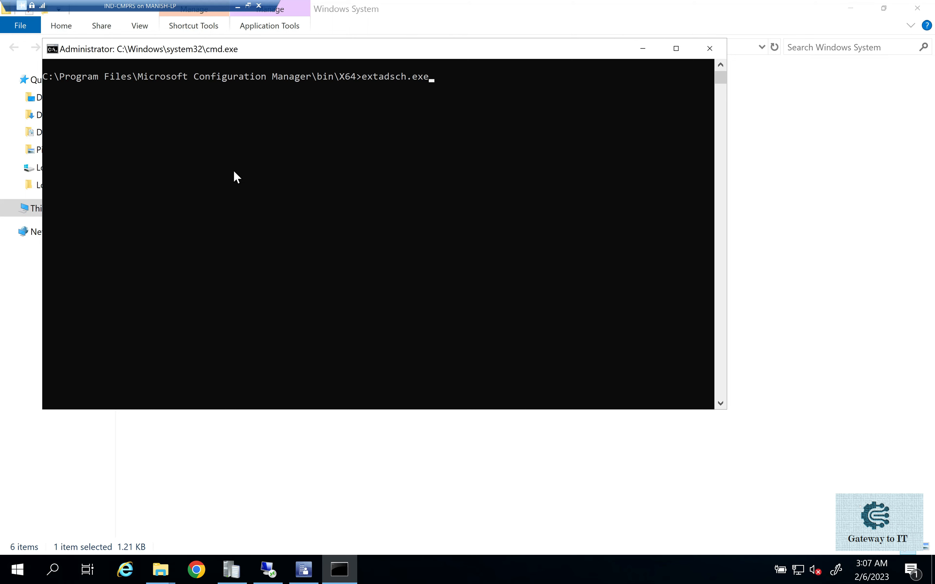
key(Return)
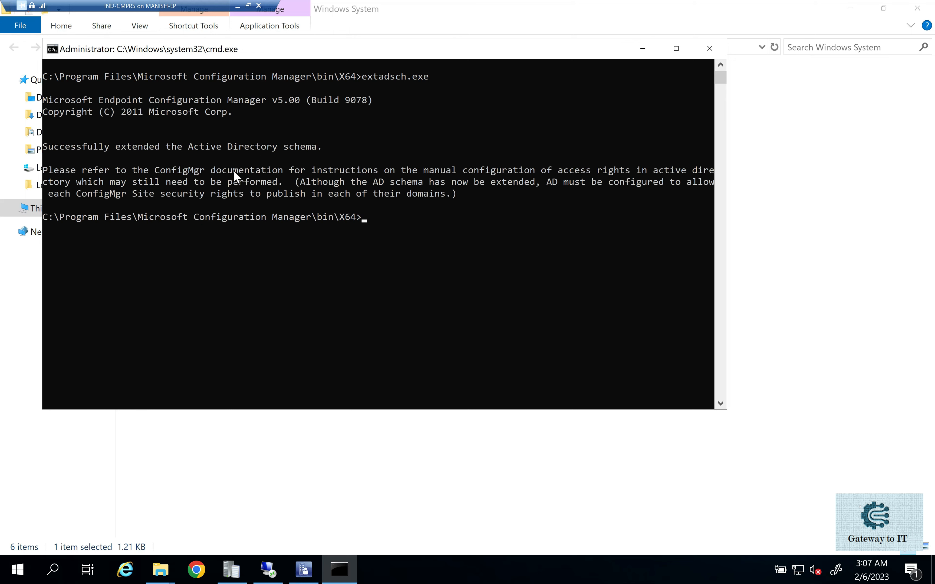
drag(127, 148, 327, 156)
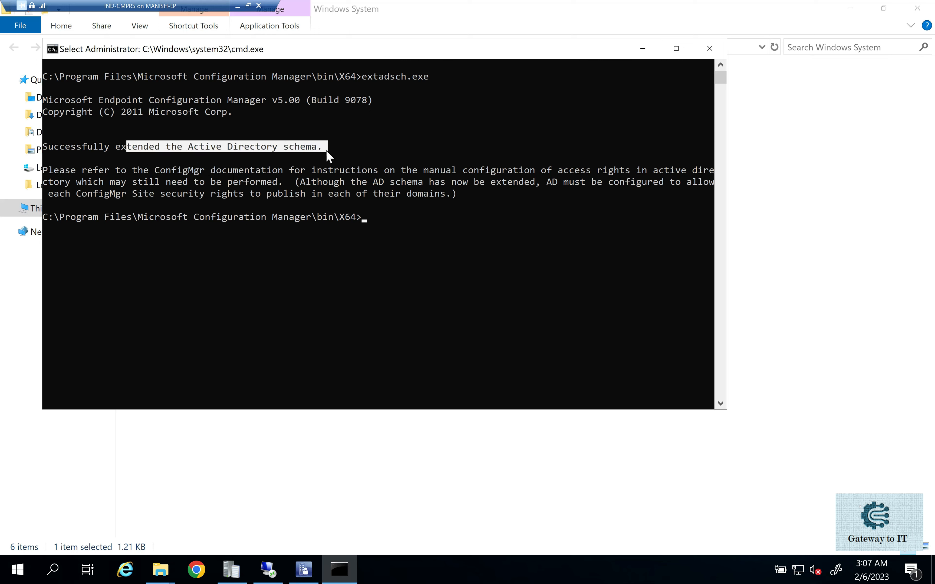
drag(147, 171, 272, 177)
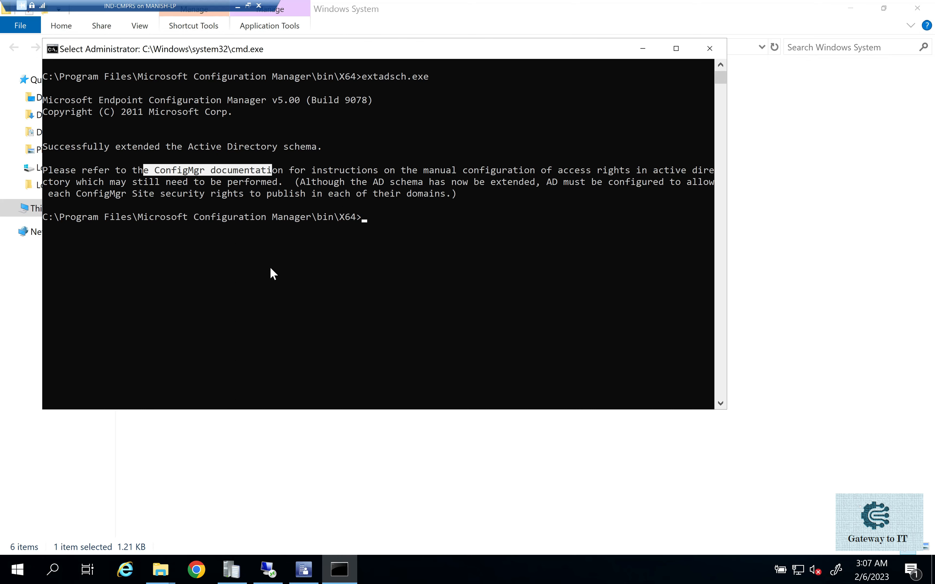
- Open ExtADSch.log from the root of the C: drive, maximize the log viewer and examine the defined schema attributes
click(161, 578)
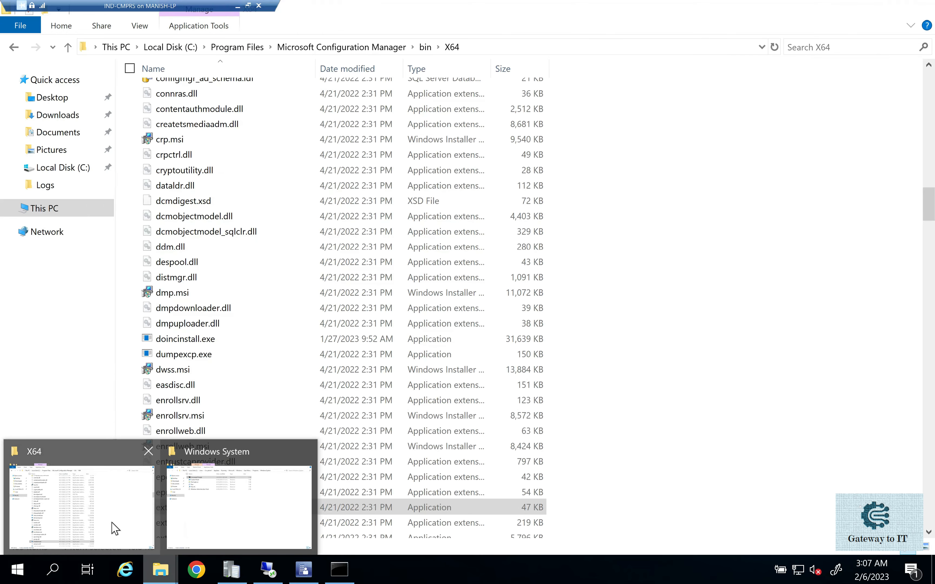
click(115, 522)
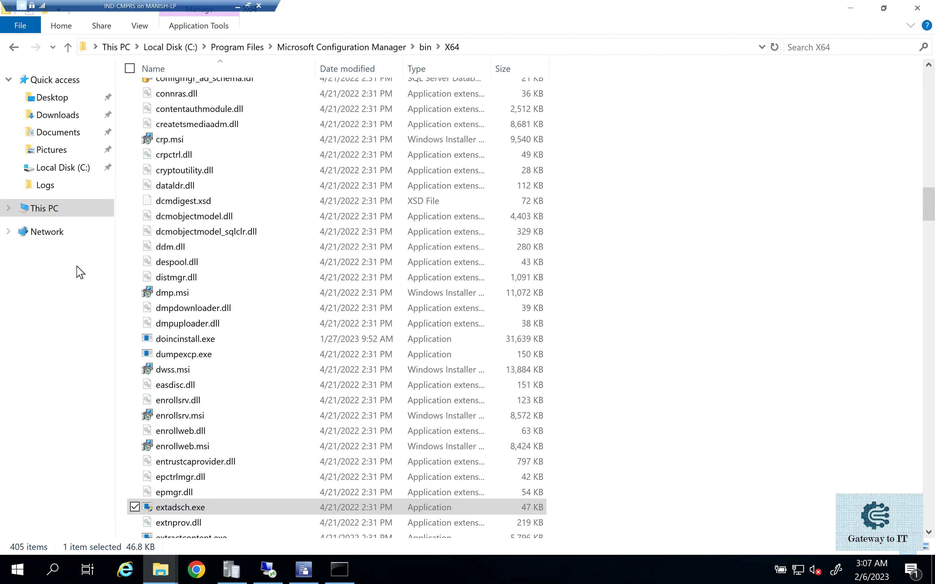
click(64, 209)
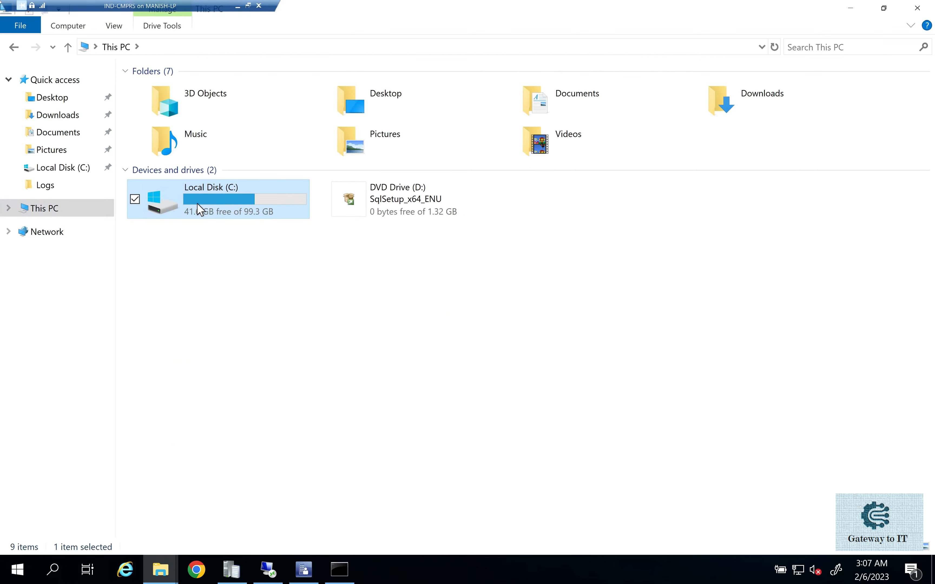
double_click(198, 208)
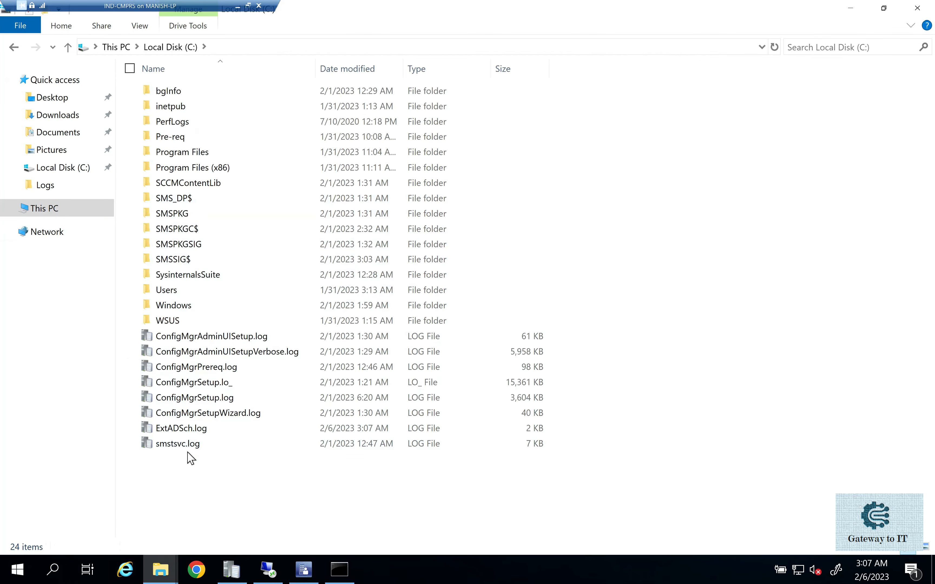
click(170, 431)
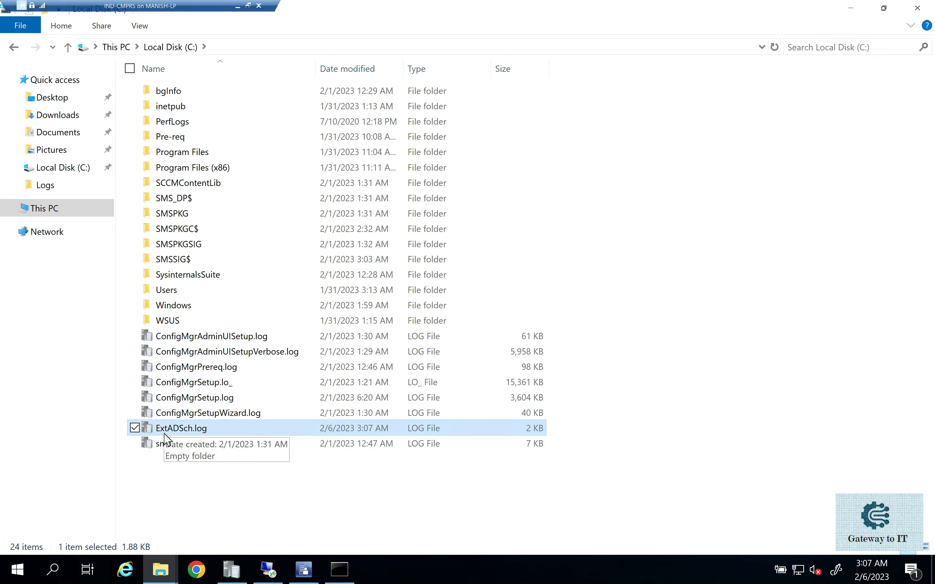
double_click(196, 432)
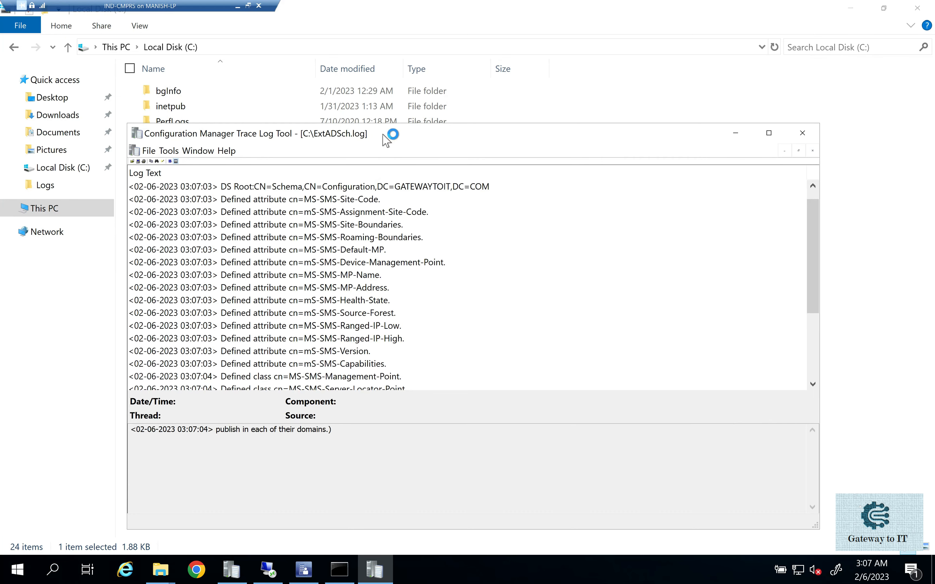
double_click(387, 134)
drag(216, 86, 230, 109)
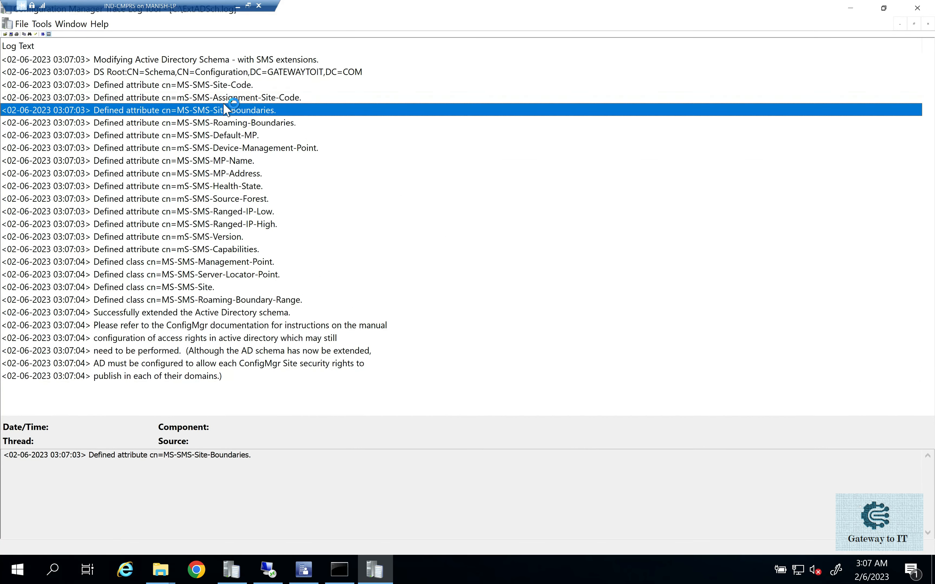
click(205, 136)
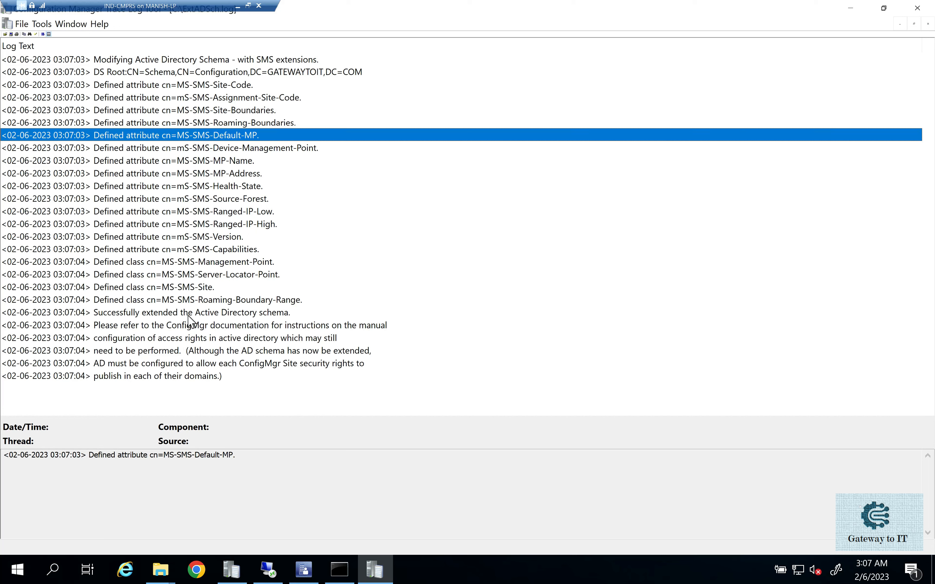
- Check the schema extension result in the log, and switch to IND-DC1 to inspect the System Management container's objects in ADSI Edit
click(166, 314)
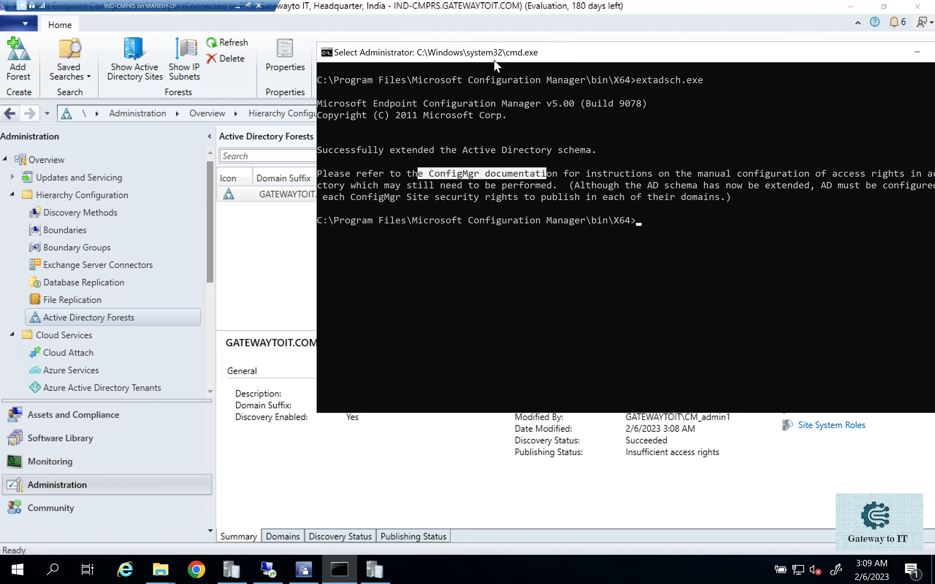
drag(494, 59, 390, 61)
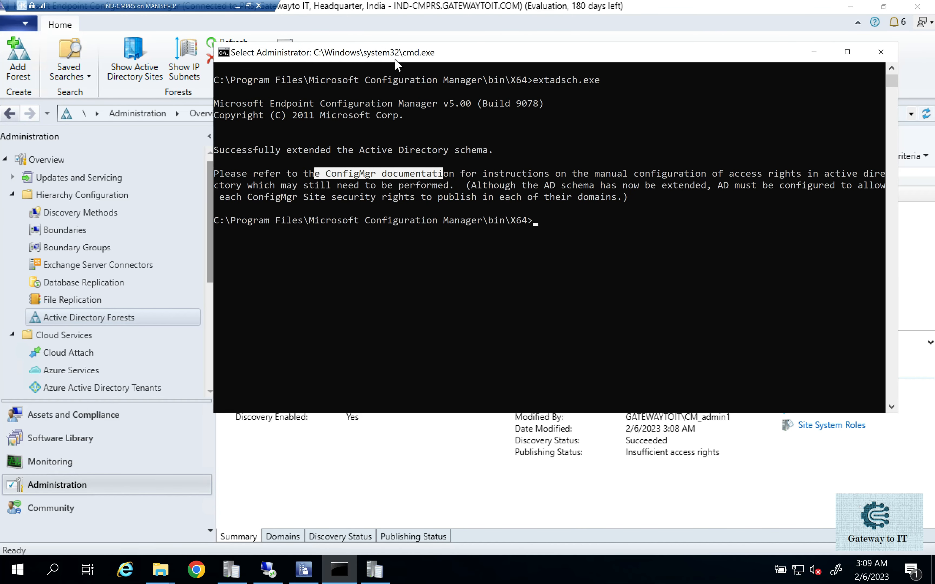
click(268, 571)
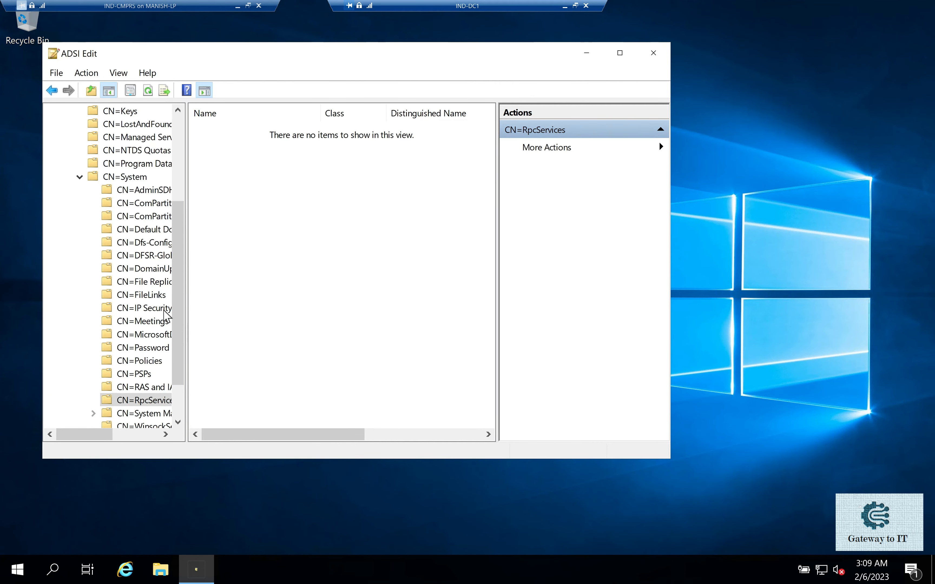
scroll(162, 325, down, 1)
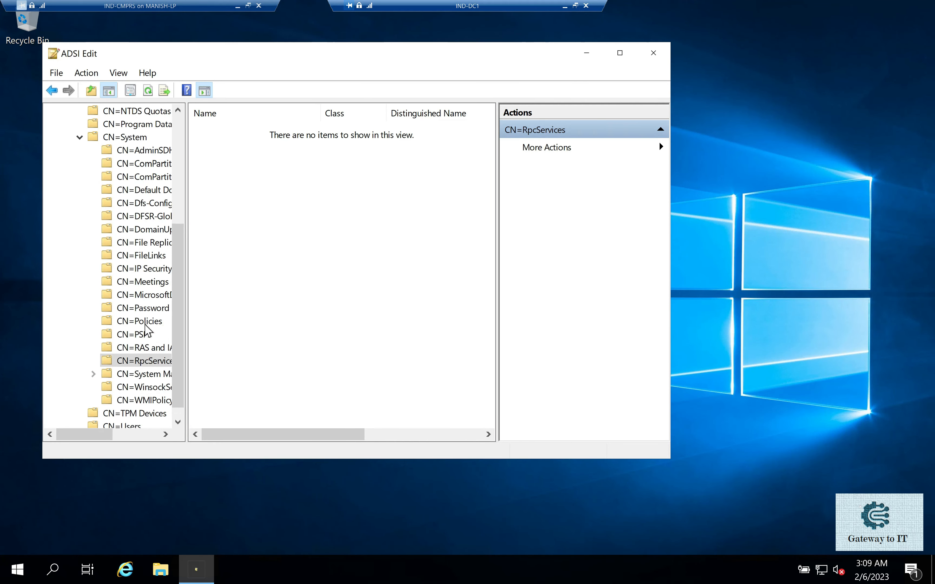
click(141, 374)
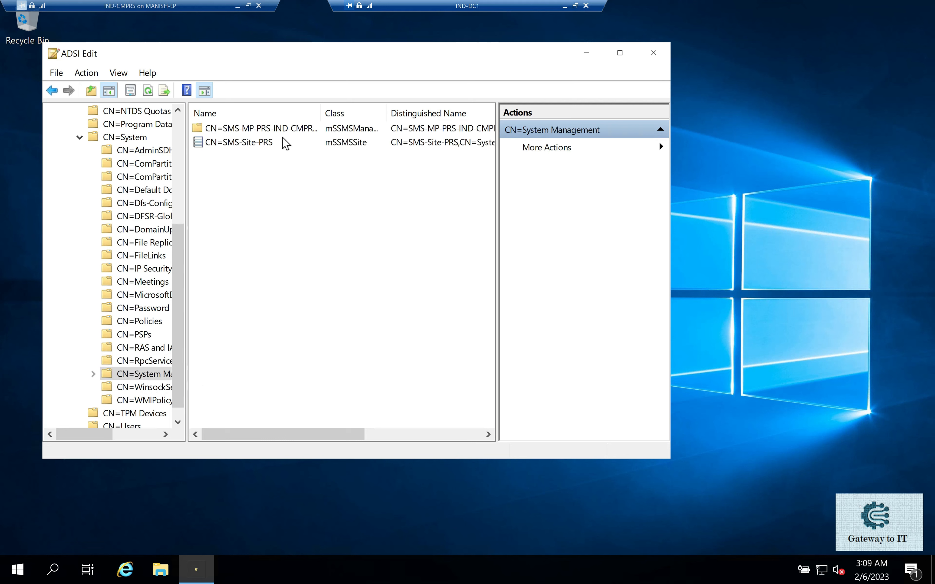
click(281, 129)
click(275, 146)
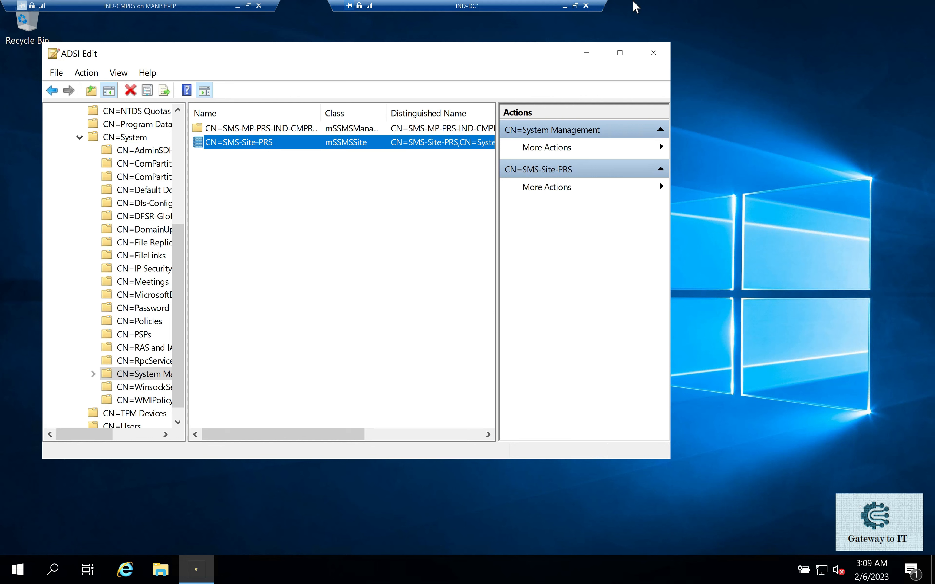
click(566, 7)
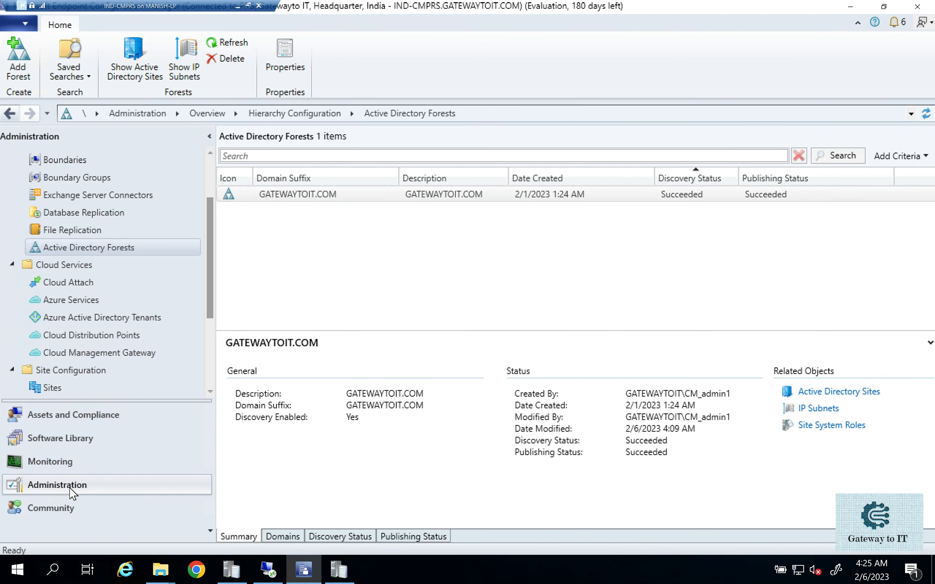
- Return to the Configuration Manager console on IND-CMPRS and check the GATEWAYTOIT.COM forest's discovery and publishing status under Active Directory Forests
click(66, 248)
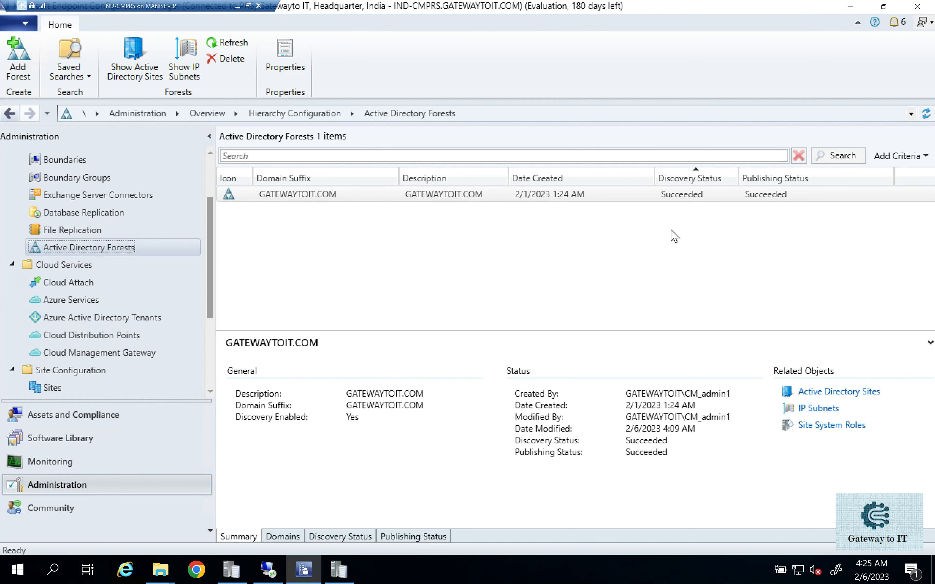
click(771, 189)
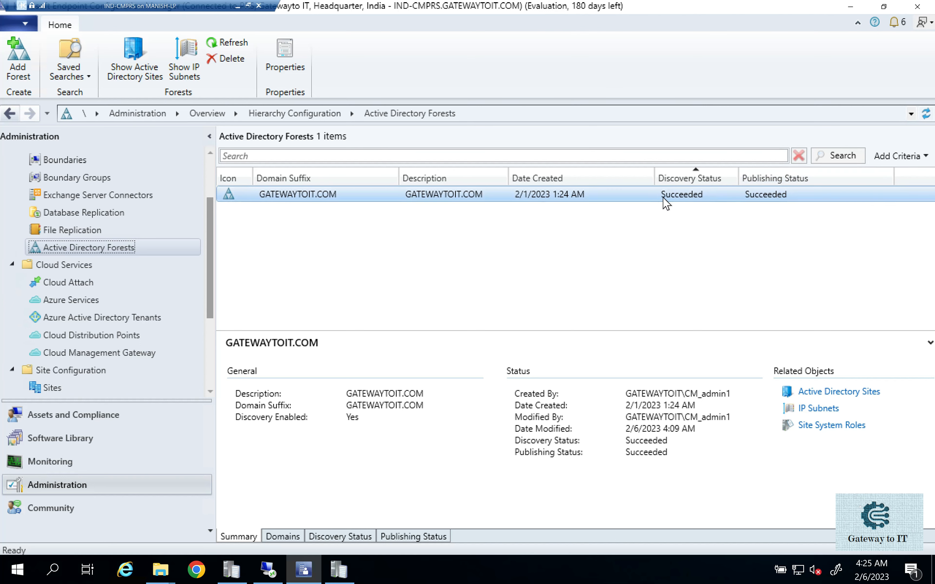
click(781, 200)
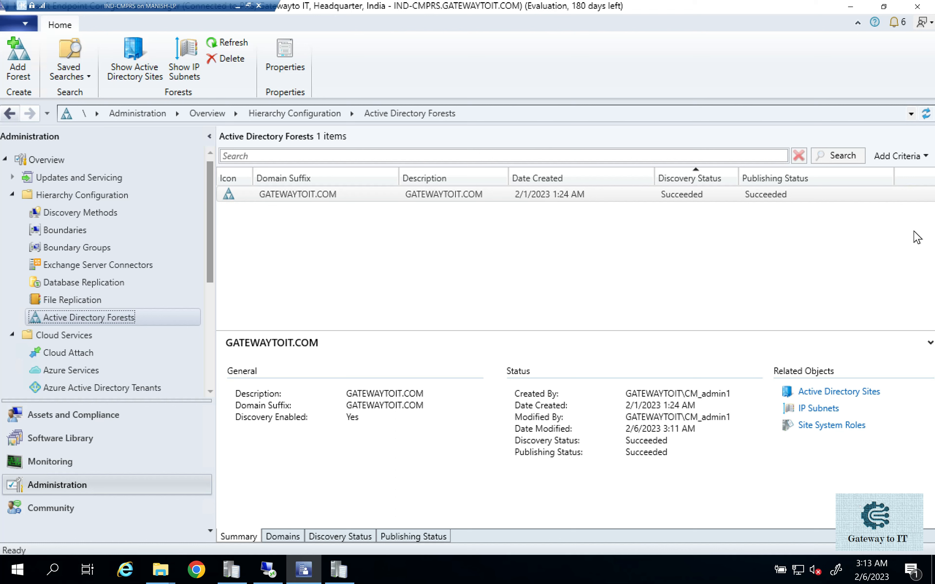
- Open the Software Distribution component properties of the PRS primary site at the Network Access Account settings
click(53, 353)
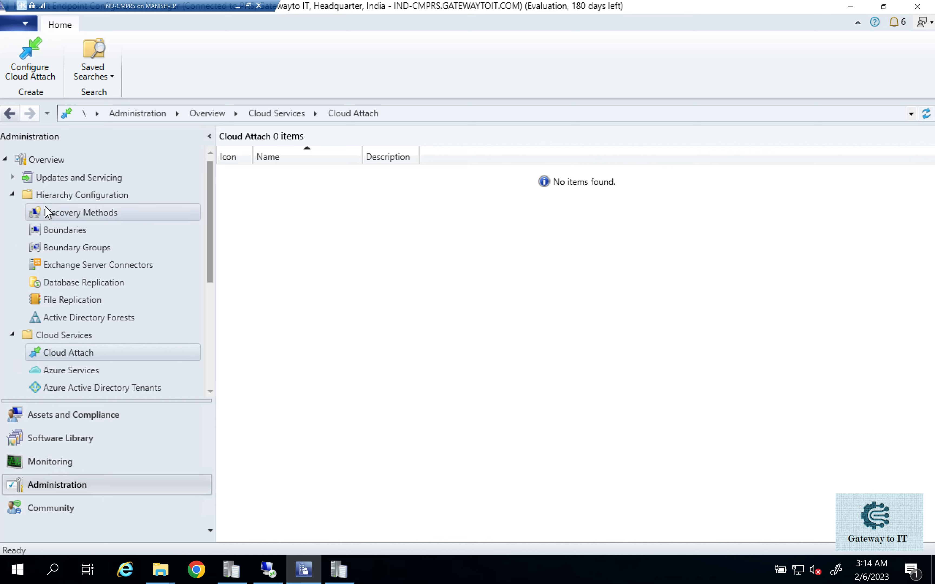
scroll(72, 371, down, 2)
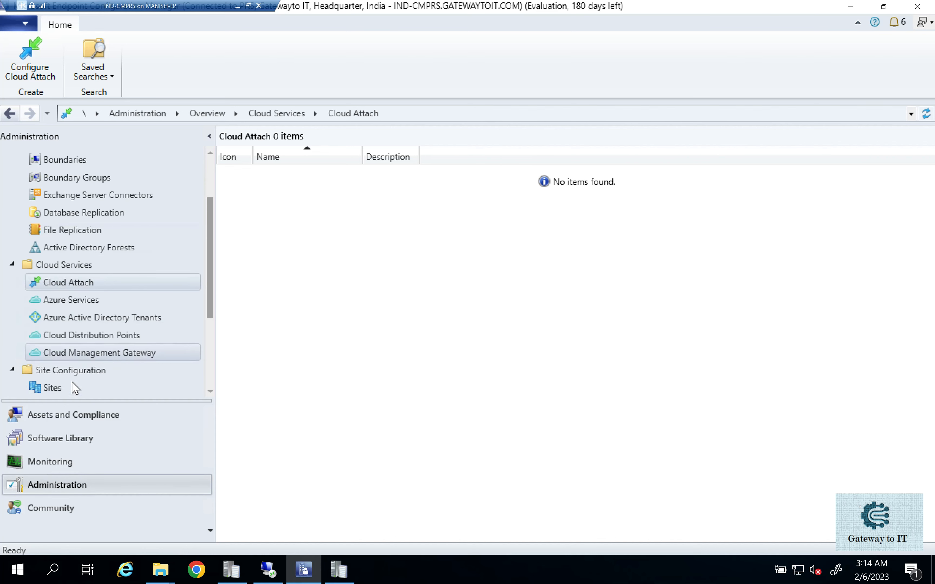
click(72, 384)
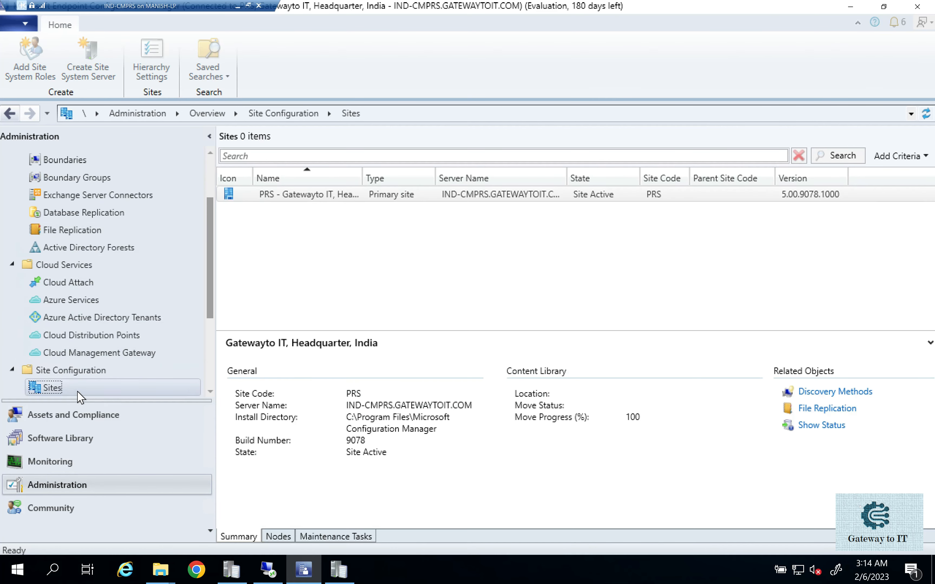
right_click(377, 198)
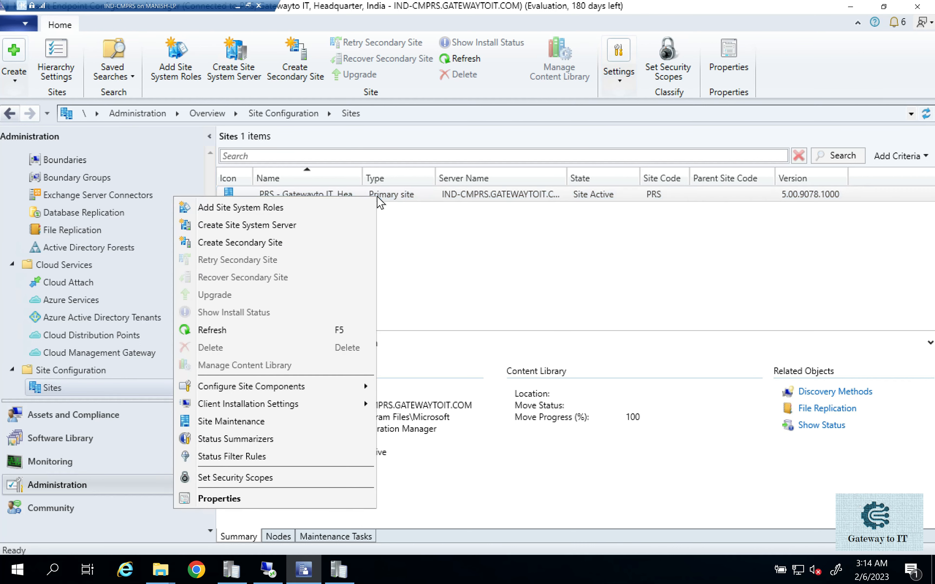
mouse_move(294, 387)
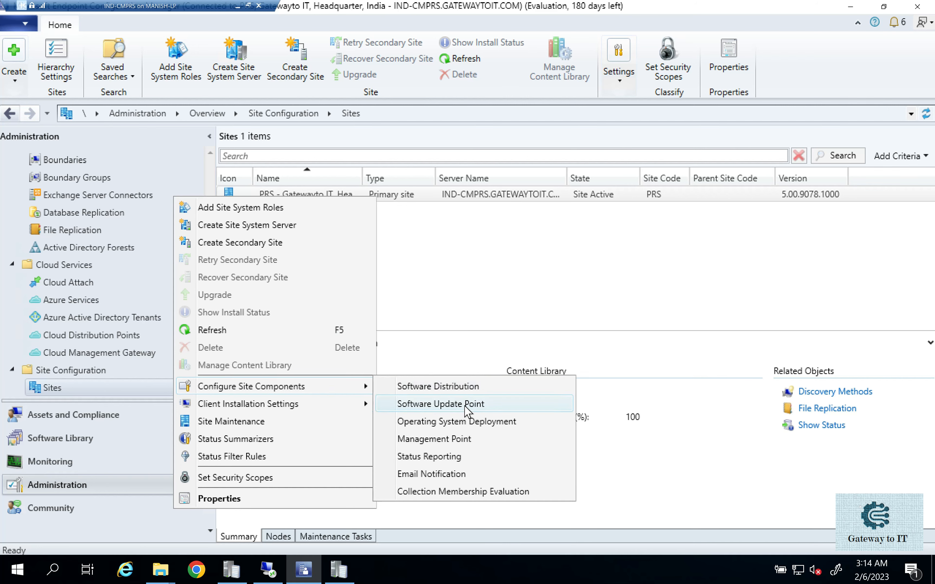
click(464, 387)
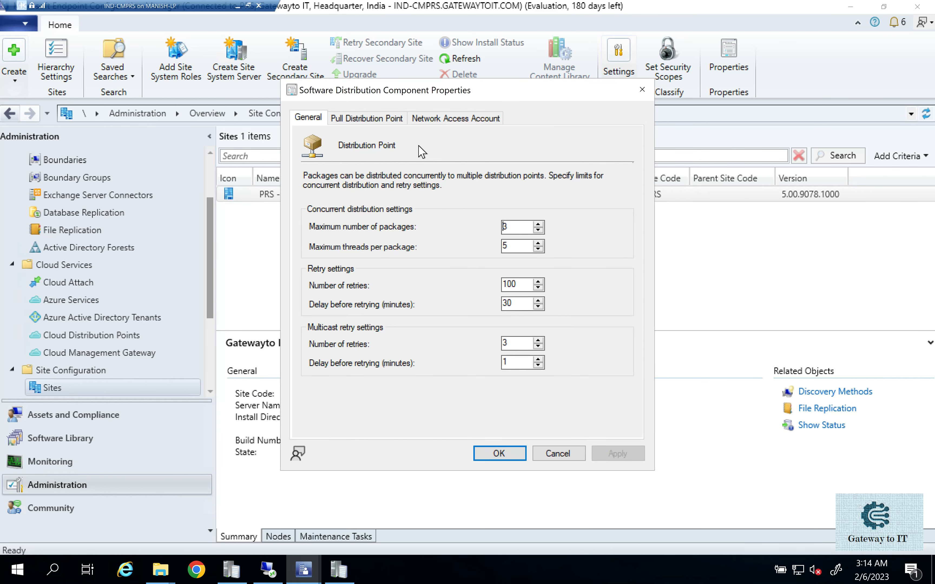
click(440, 120)
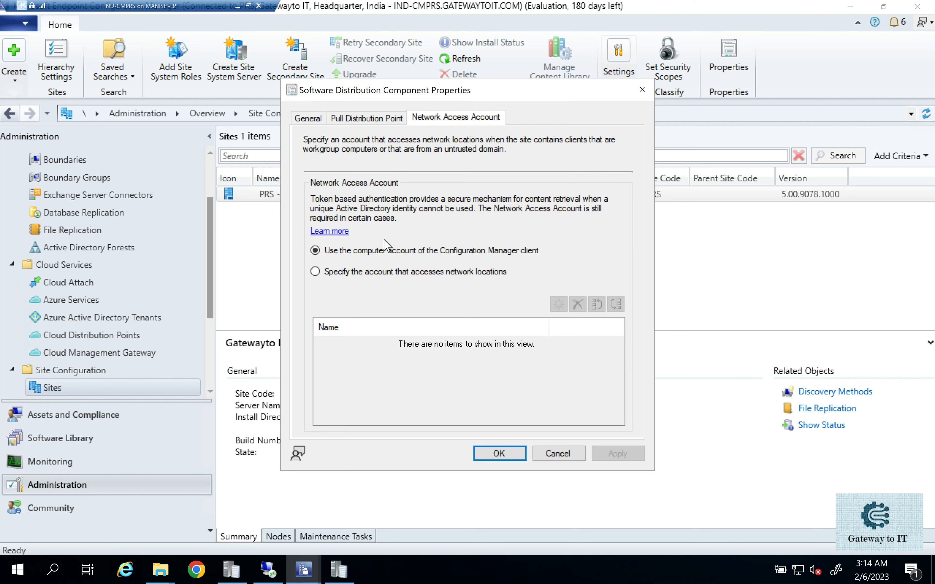
- Choose to specify the account that accesses network locations, and select the domain user CM_NAA as a new account
click(401, 273)
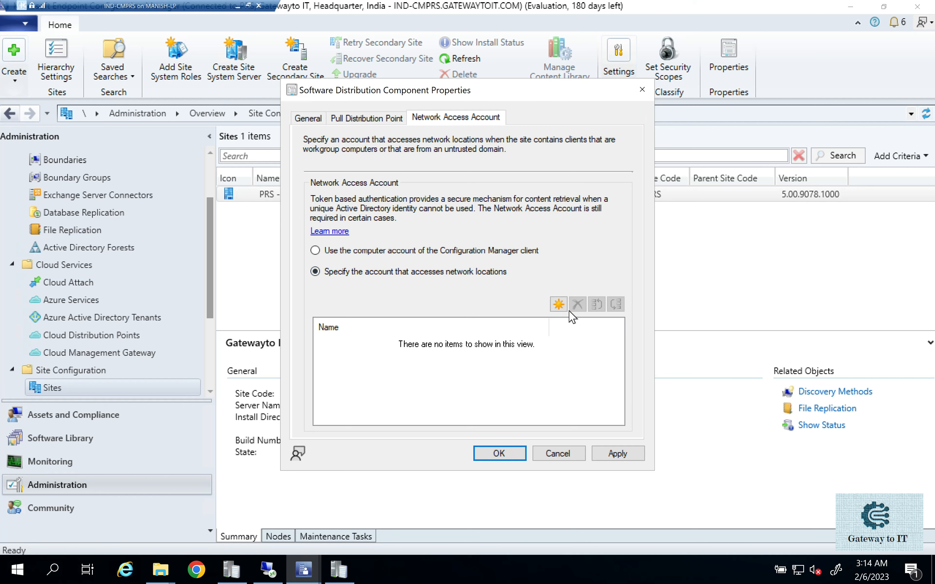
click(557, 305)
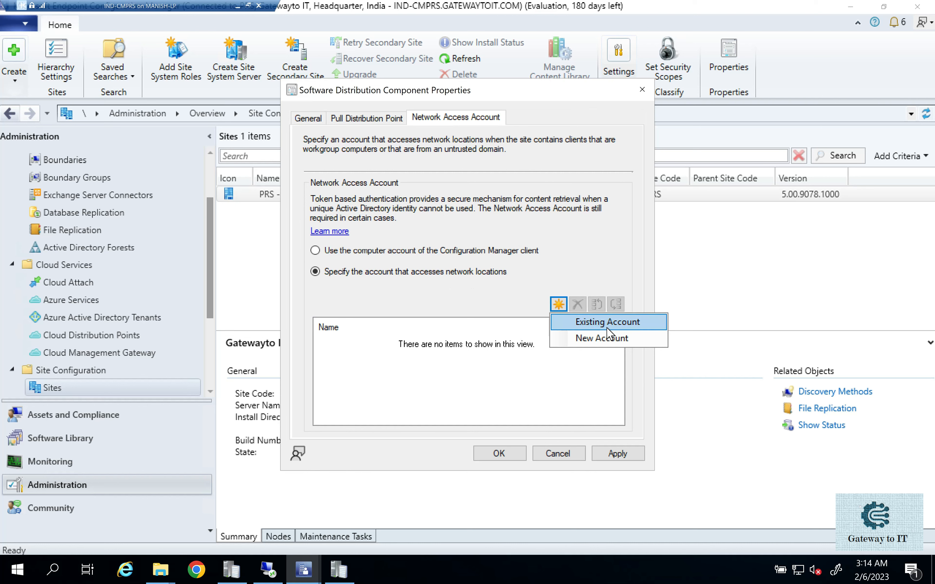
click(604, 340)
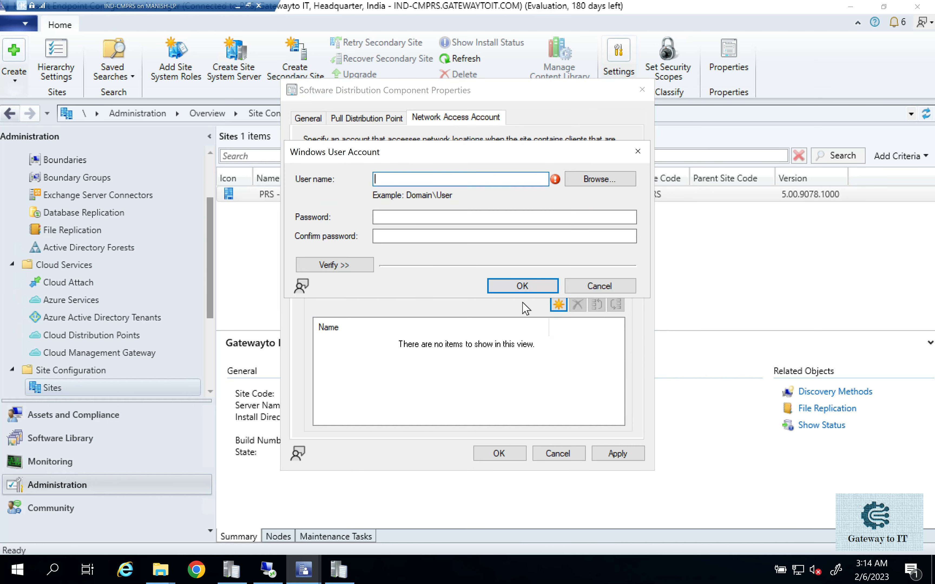
click(601, 178)
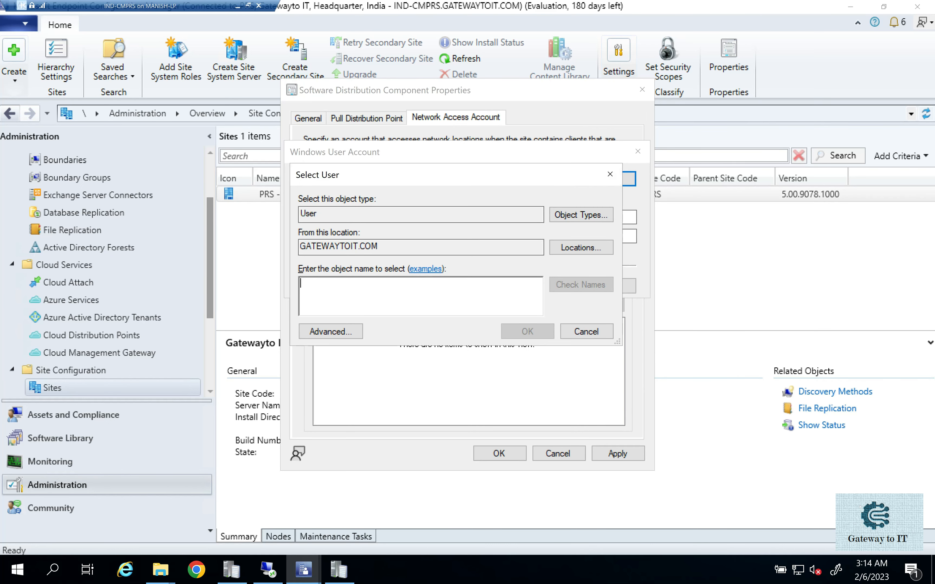
text(cm_)
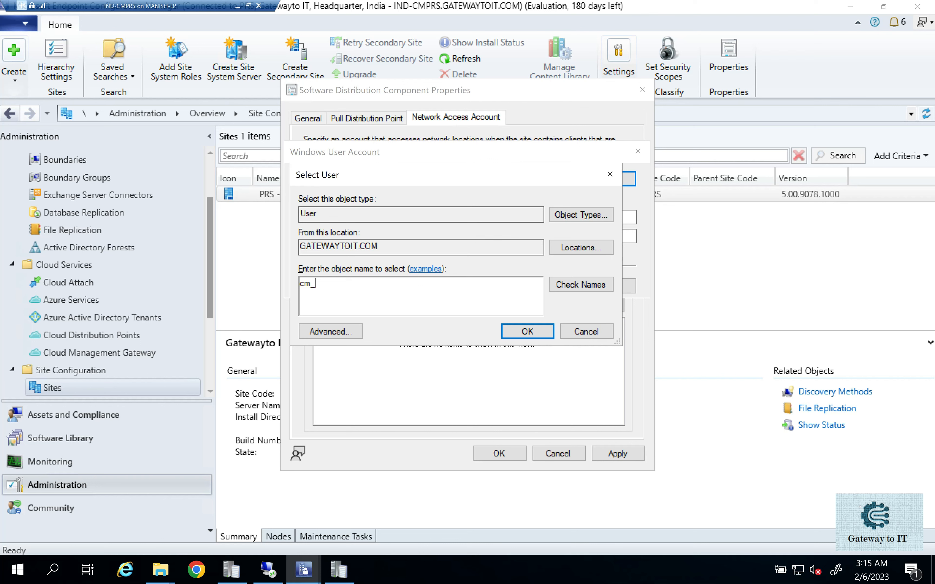
text(NAA)
key(Return)
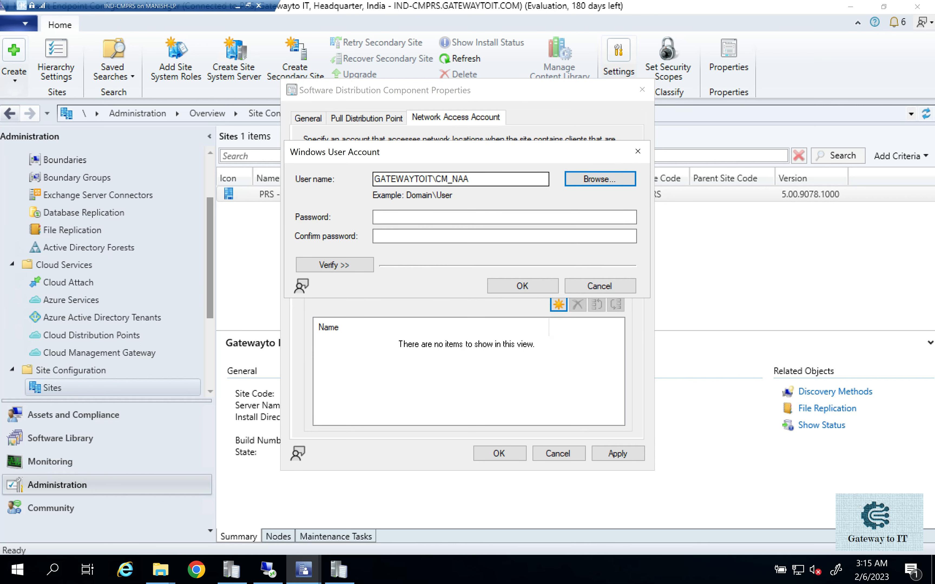
- Expand the verification options for the CM_NAA account, and enter and confirm its password
click(345, 264)
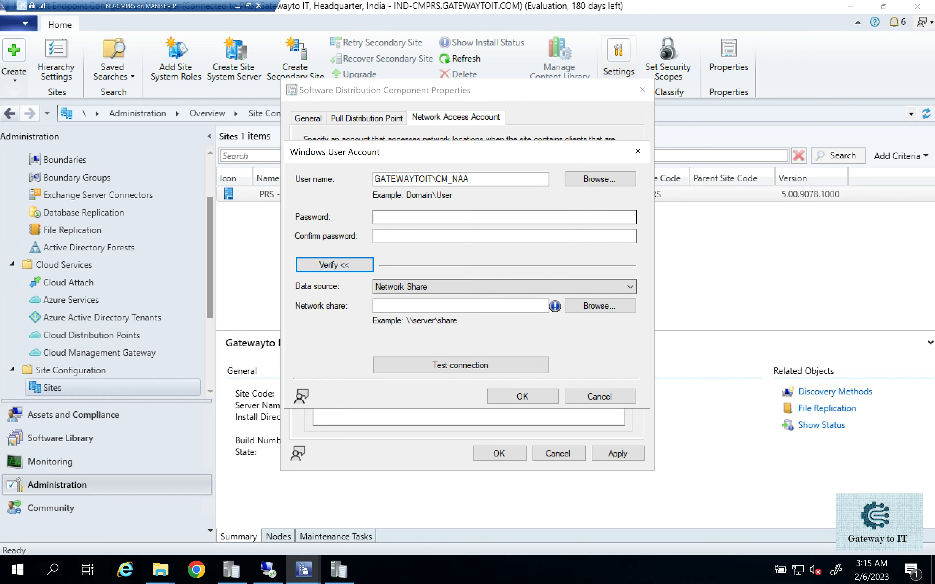
click(409, 217)
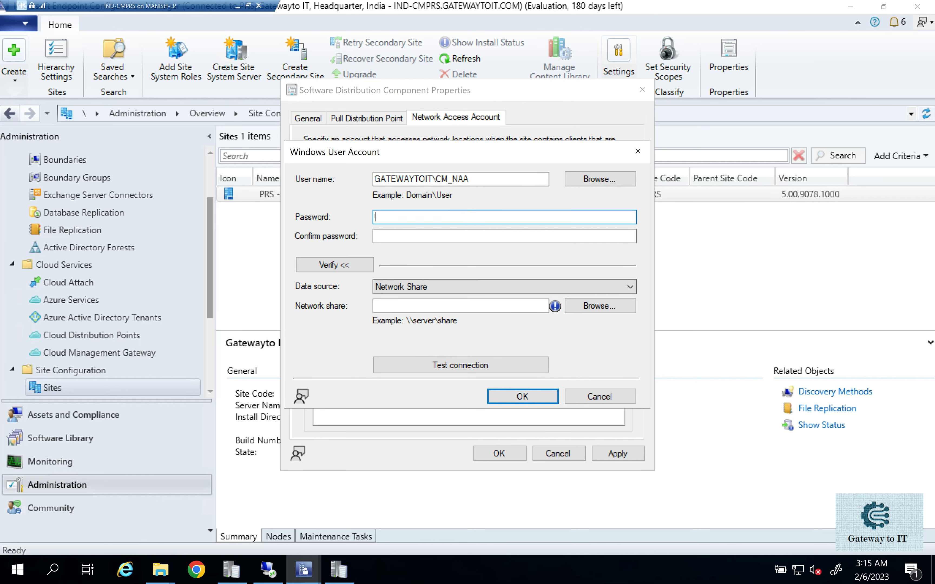
text(**********)
key(Tab)
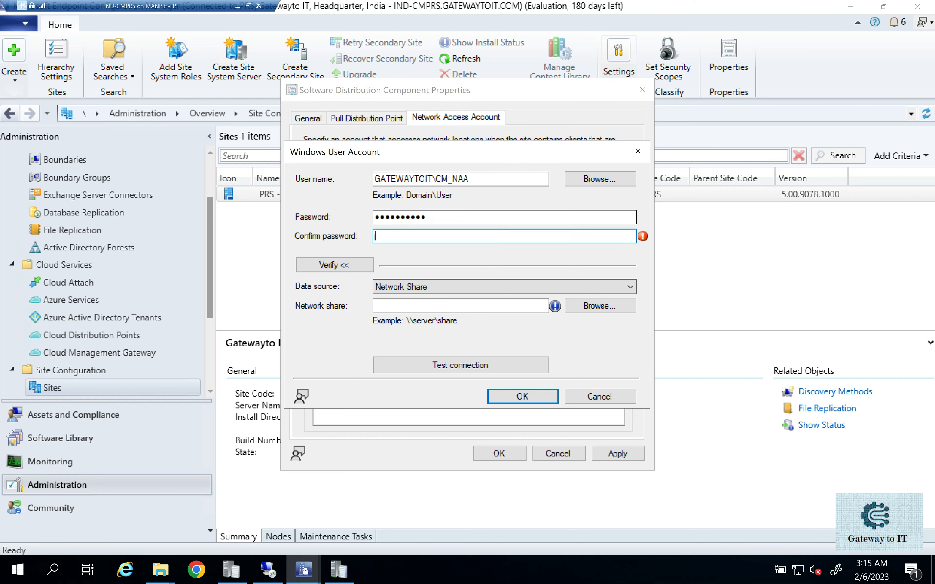
text(**********)
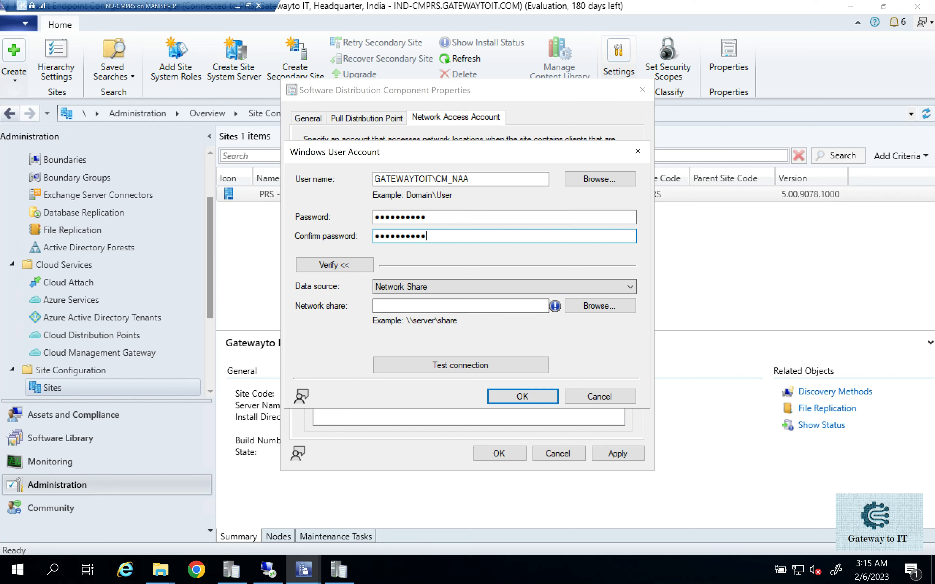
- Set the verification network share to \\IND-DC1\c$ and test the account's connection to it
click(410, 306)
text(\\)
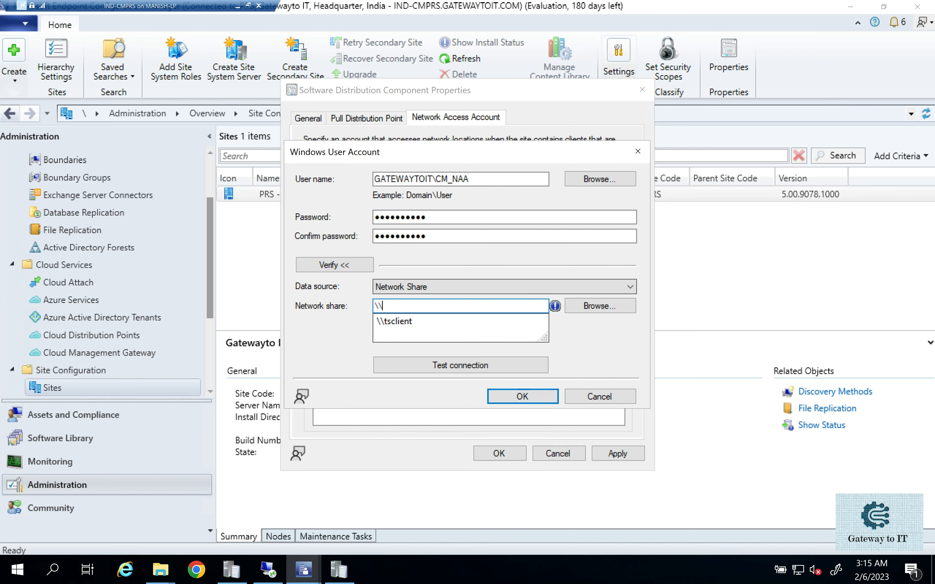
text(DC)
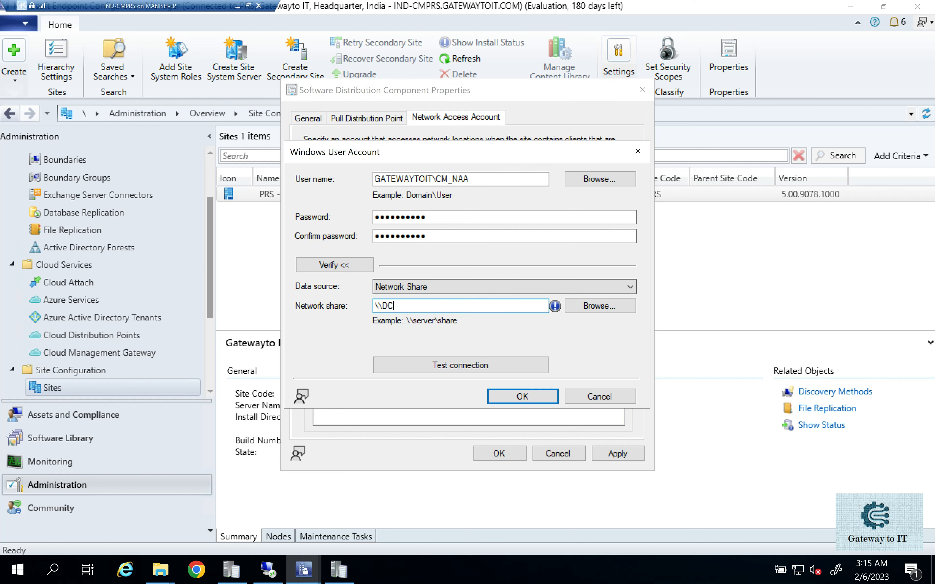
key(BackSpace)
key(BackSpace)
text(IND-DC1\c$)
click(487, 365)
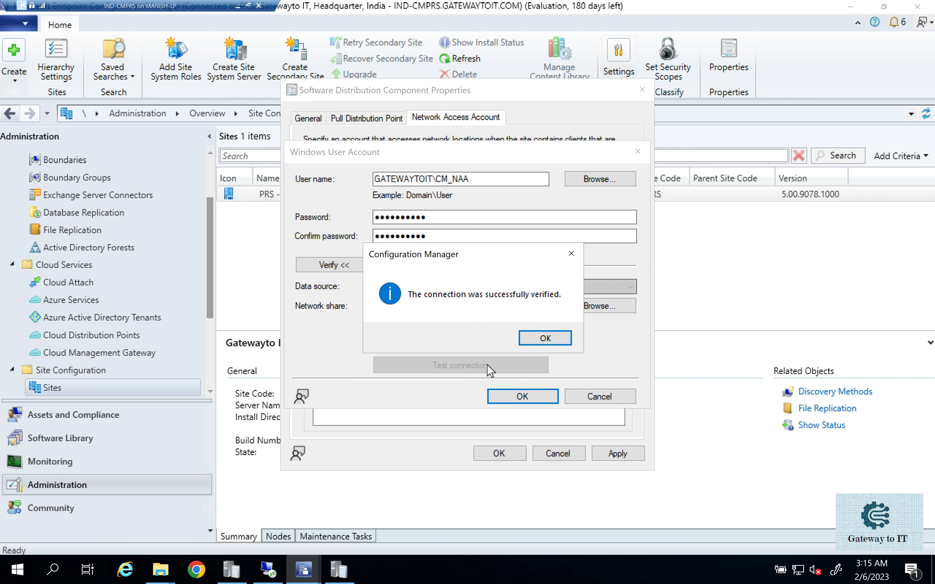
click(533, 340)
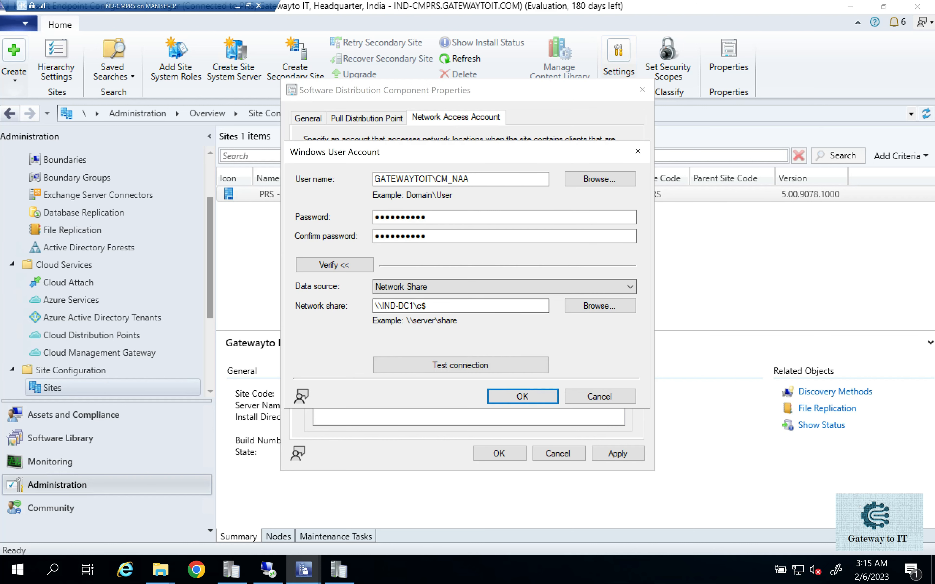
- Accept the CM_NAA account, then apply and close the Software Distribution component properties
click(522, 397)
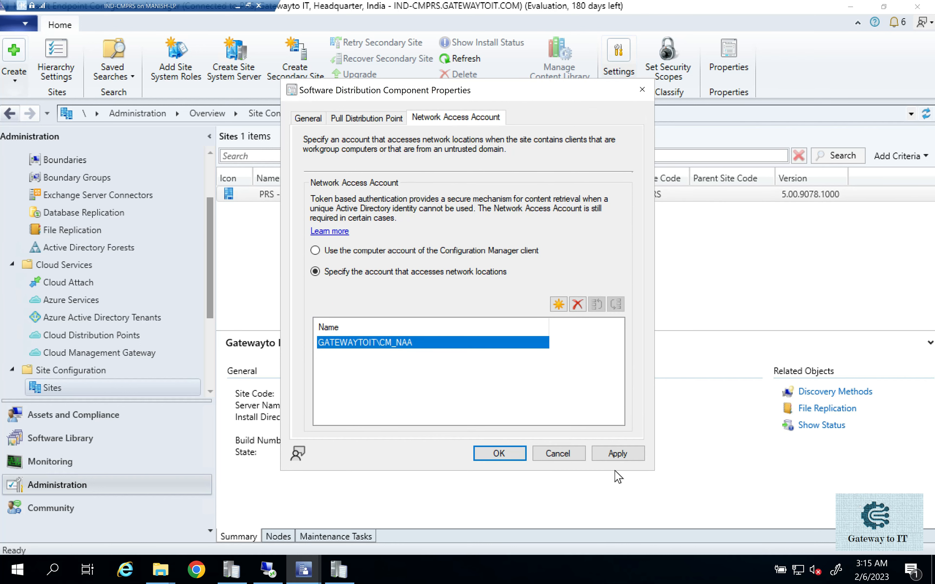
click(617, 455)
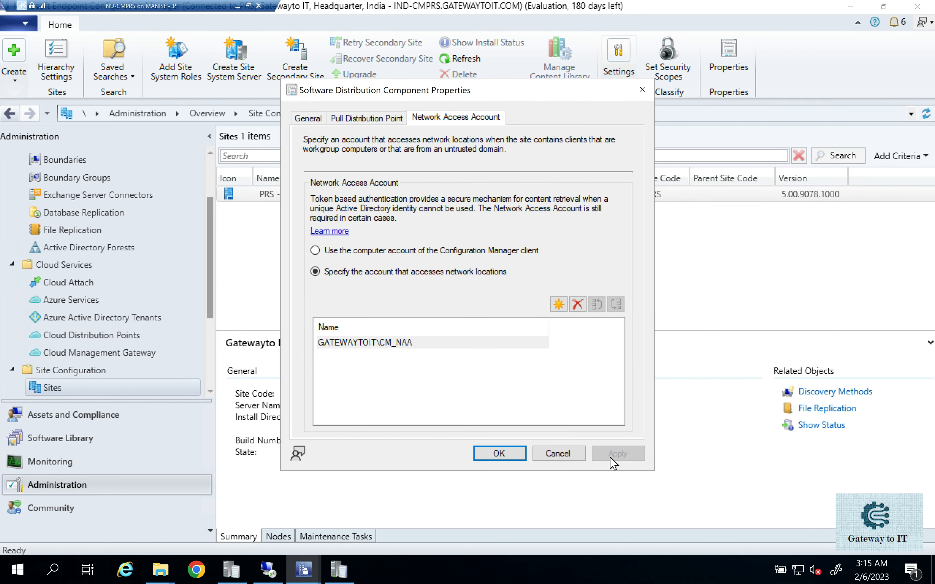
click(508, 450)
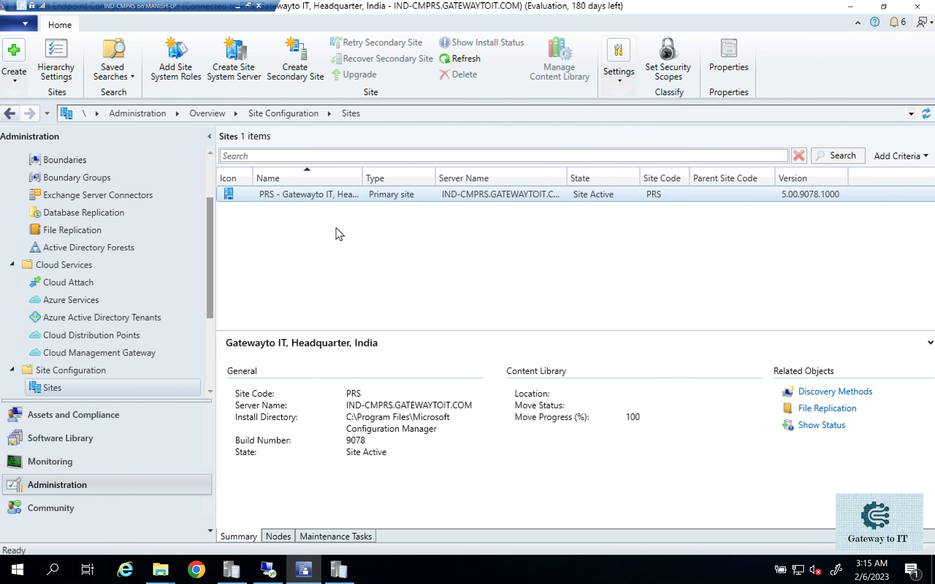